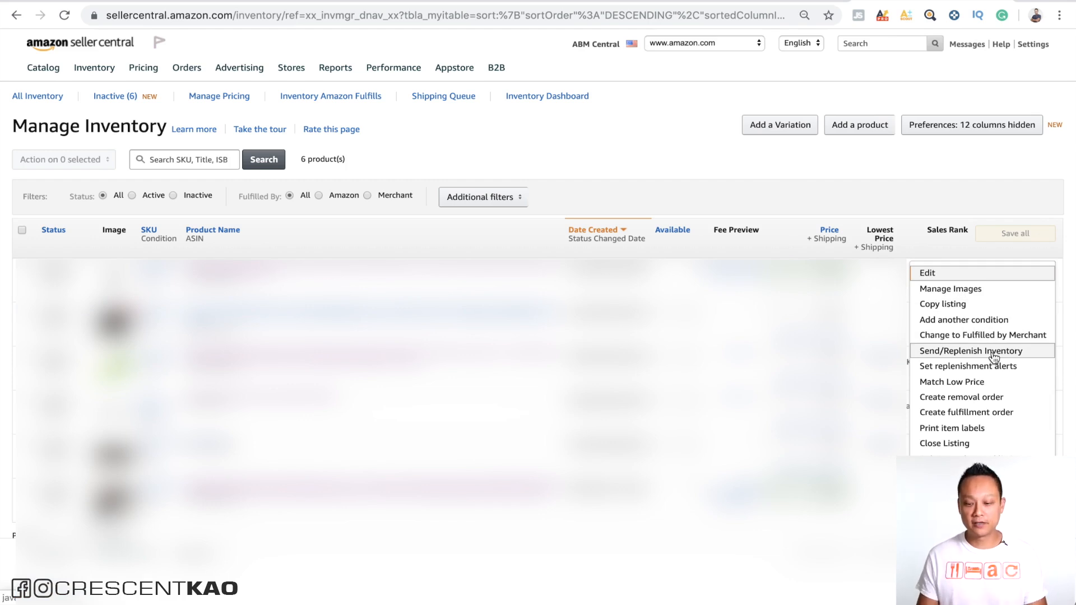
Choose to send/replenish inventory for the first listed product and continue to a new shipping plan with individual products
{"action": "left_click", "coordinate": [989, 190]}
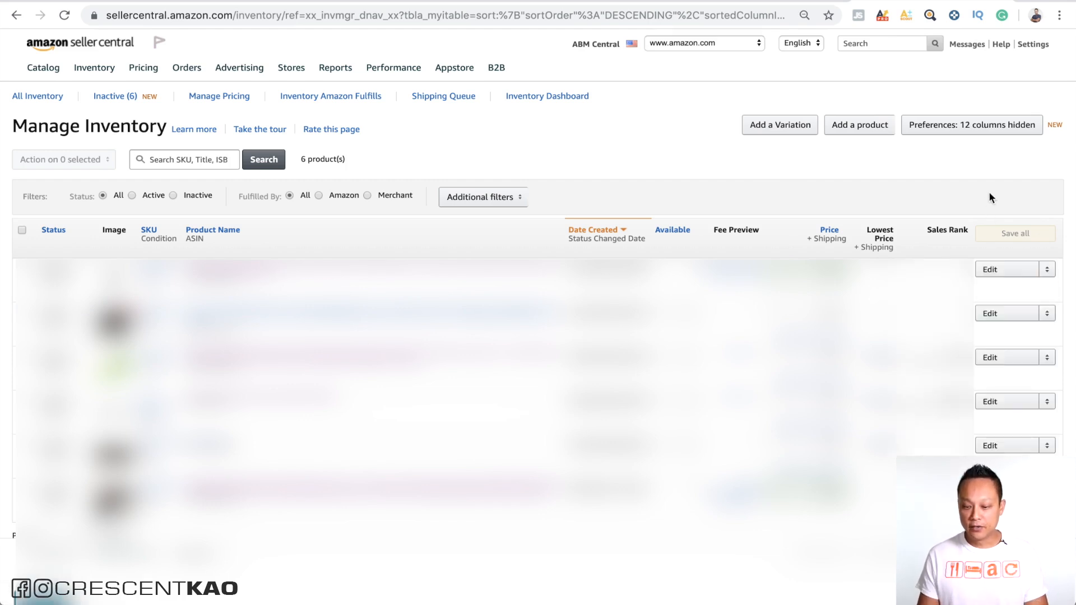
{"action": "left_click", "coordinate": [1046, 358]}
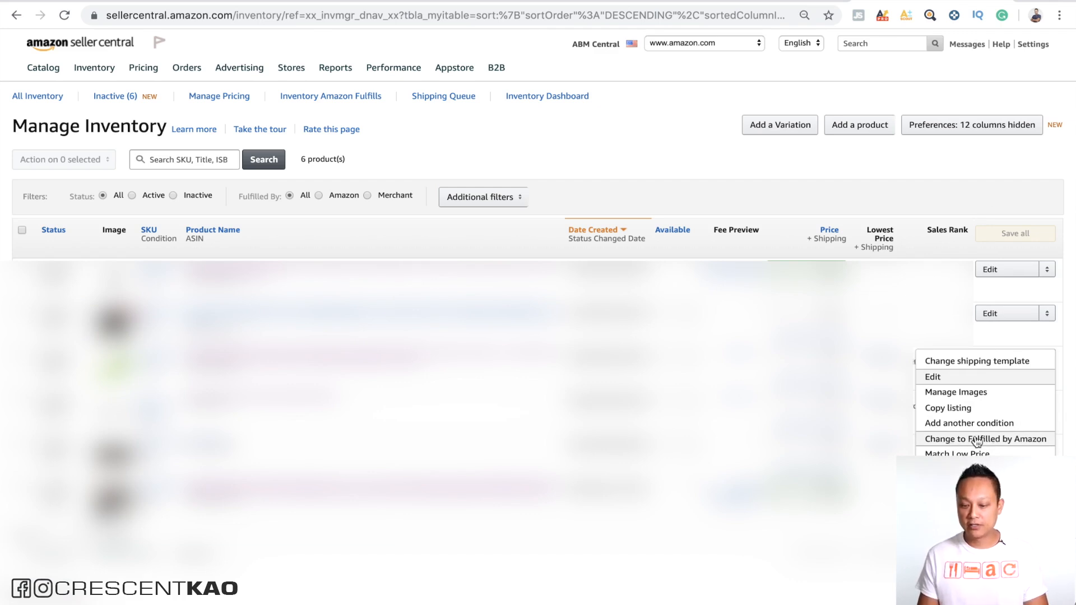
{"action": "left_click", "coordinate": [1045, 270]}
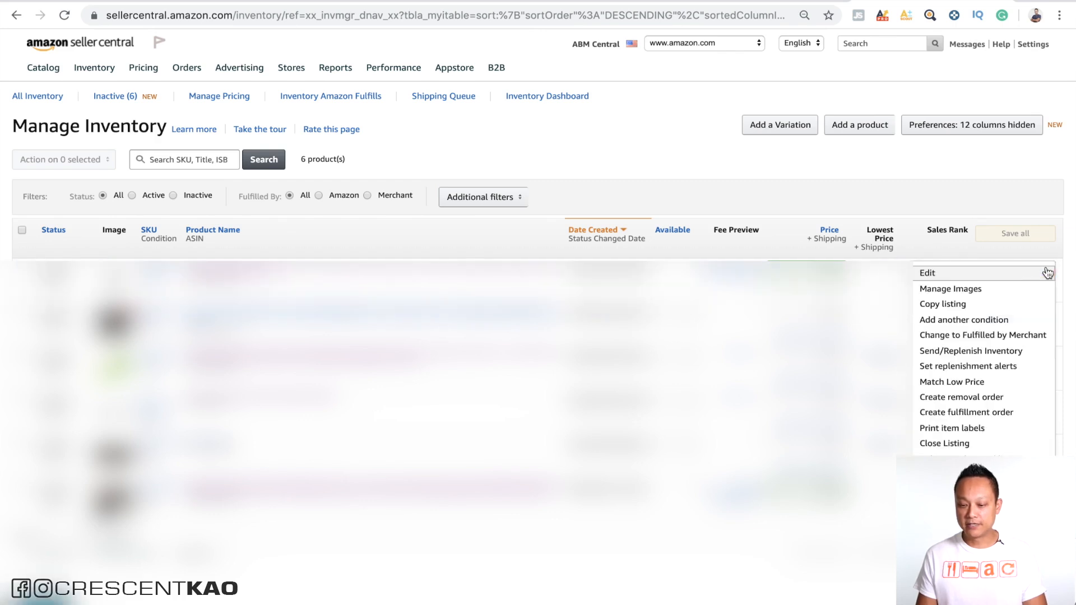
{"action": "left_click", "coordinate": [995, 351]}
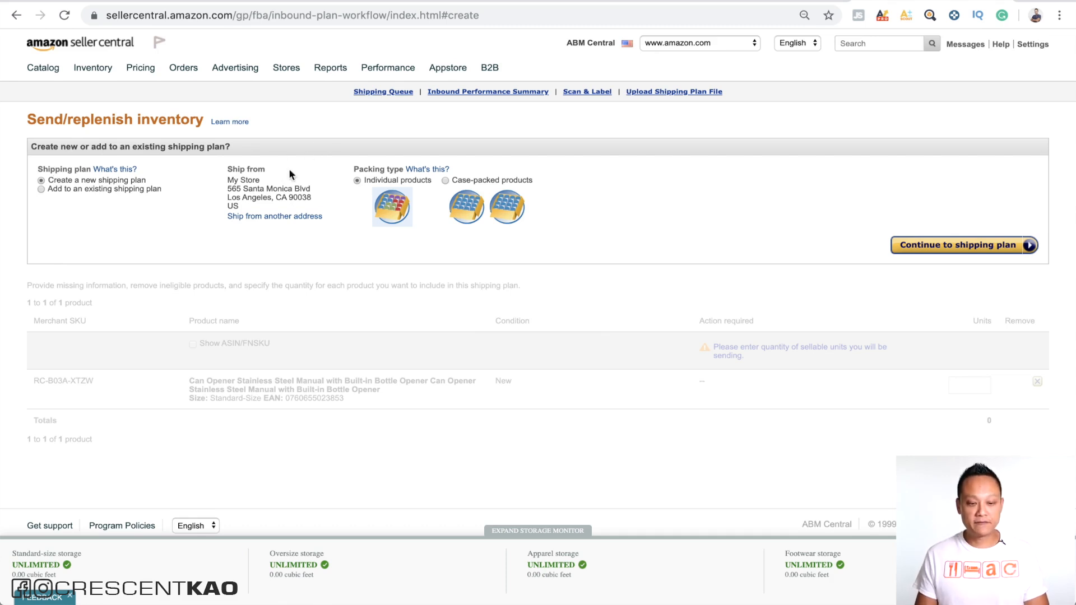
{"action": "left_click", "coordinate": [262, 217]}
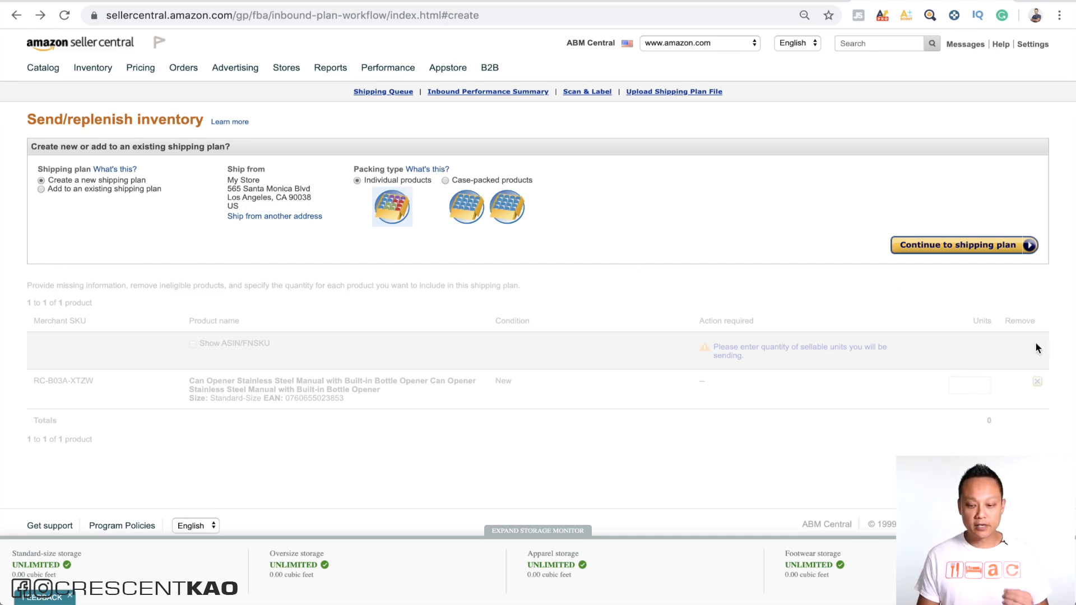
{"action": "left_click", "coordinate": [953, 245]}
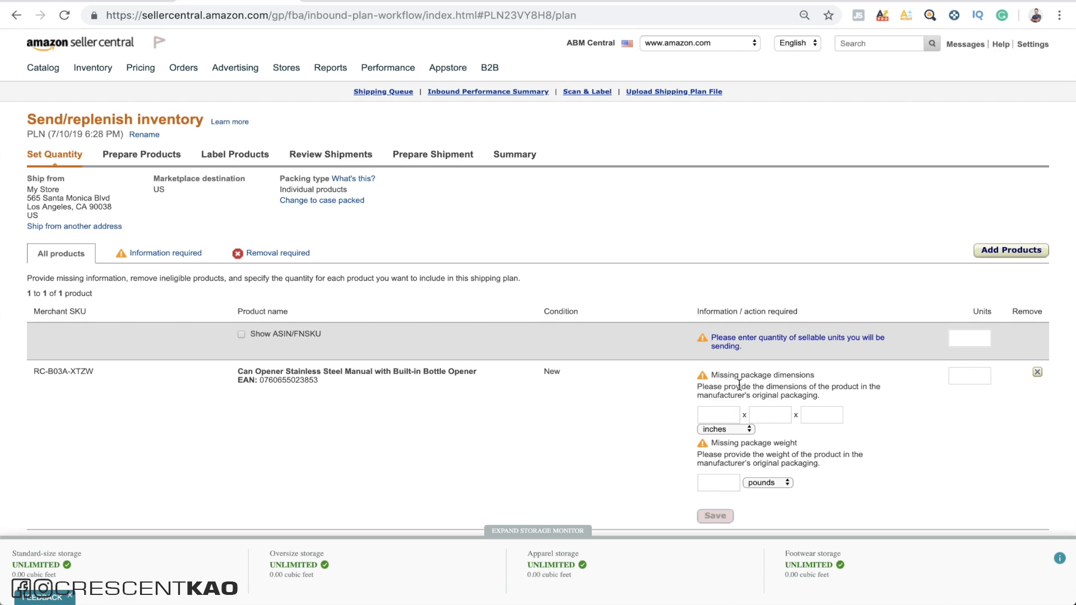
Set the quantity of sellable units for all products in the shipping plan to 500
{"action": "left_click_drag", "start_coordinate": [689, 394], "coordinate": [836, 395]}
{"action": "left_click", "coordinate": [835, 395]}
{"action": "left_click", "coordinate": [965, 338]}
{"action": "type", "text": "500"}
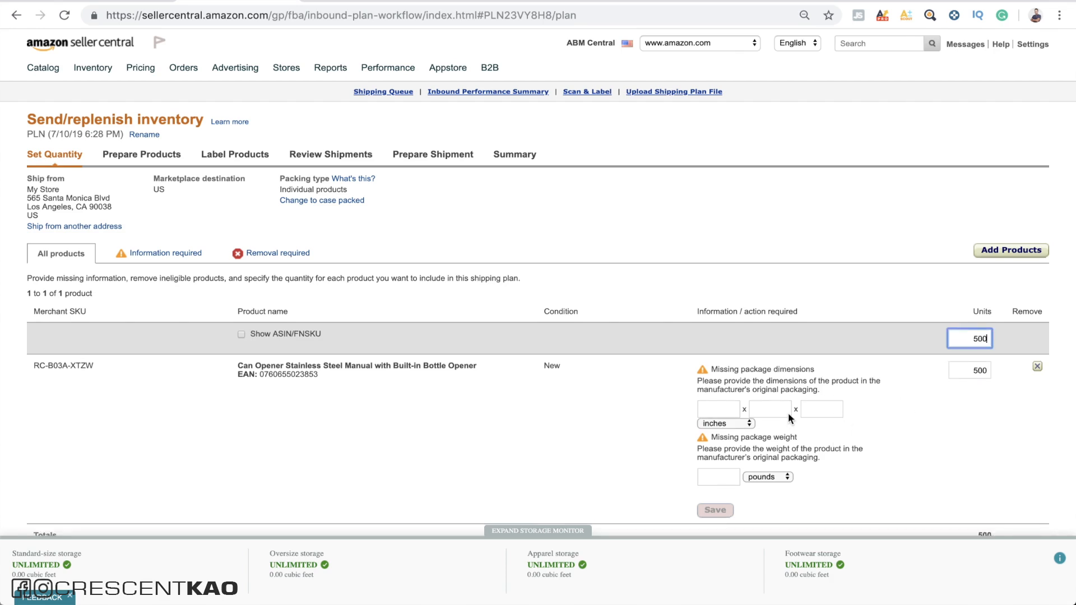
Enter package dimensions of 12 x 12 x 8 inches and a weight of 1 pound for the can opener and save them
{"action": "left_click", "coordinate": [724, 408]}
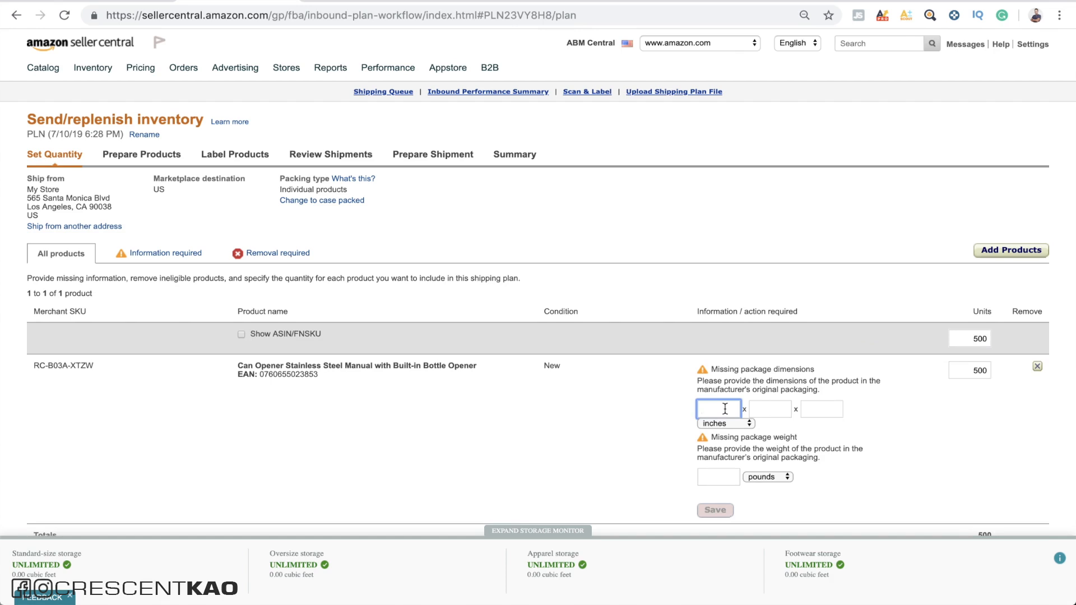
{"action": "type", "text": "12"}
{"action": "left_click", "coordinate": [774, 410]}
{"action": "type", "text": "12"}
{"action": "left_click", "coordinate": [820, 409]}
{"action": "type", "text": "8"}
{"action": "left_click", "coordinate": [723, 474]}
{"action": "type", "text": "1"}
{"action": "left_click", "coordinate": [706, 512]}
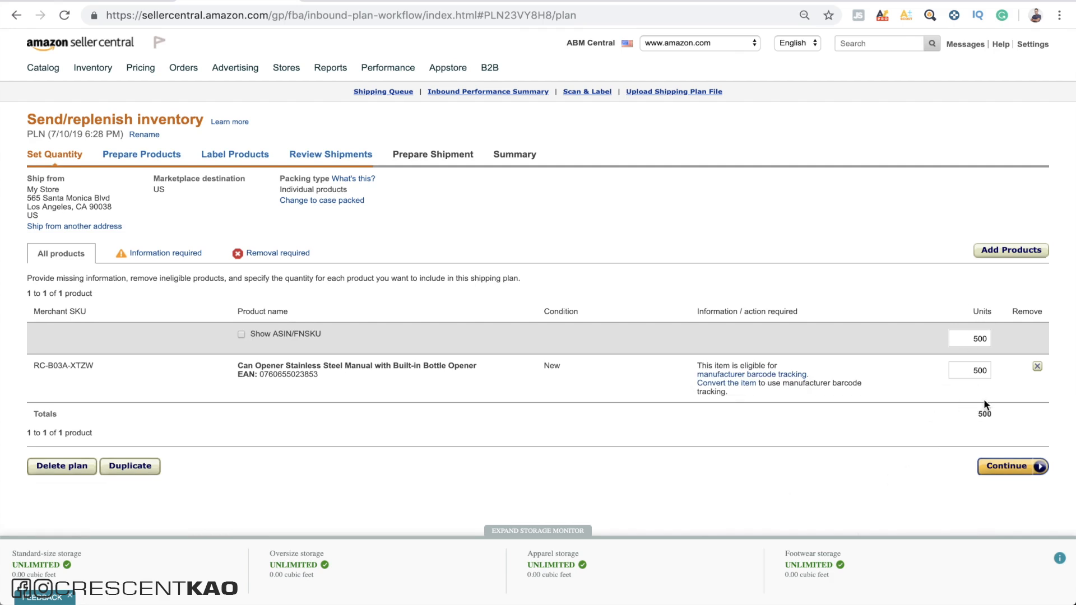
Continue to product preparation and apply Merchant as the party who preps all products
{"action": "left_click", "coordinate": [1011, 467]}
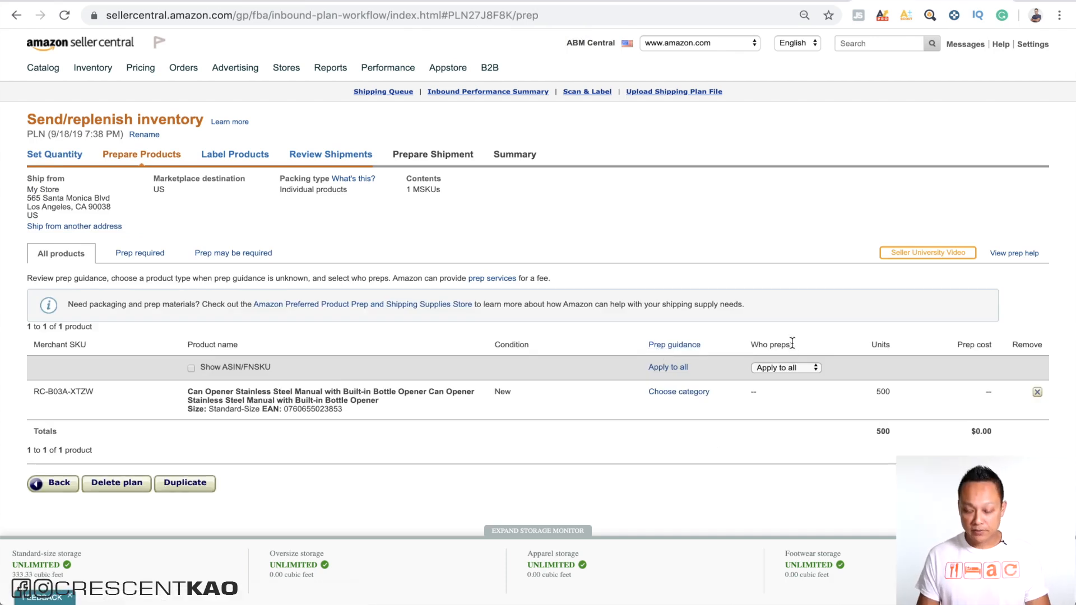
{"action": "left_click", "coordinate": [799, 367]}
{"action": "left_click", "coordinate": [794, 388]}
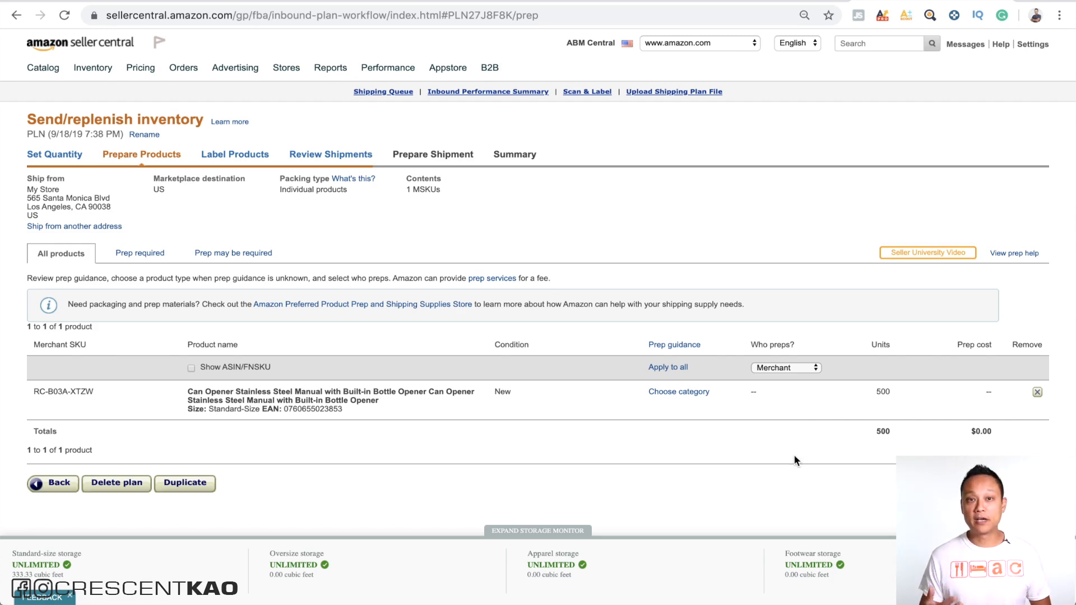
{"action": "left_click", "coordinate": [800, 366]}
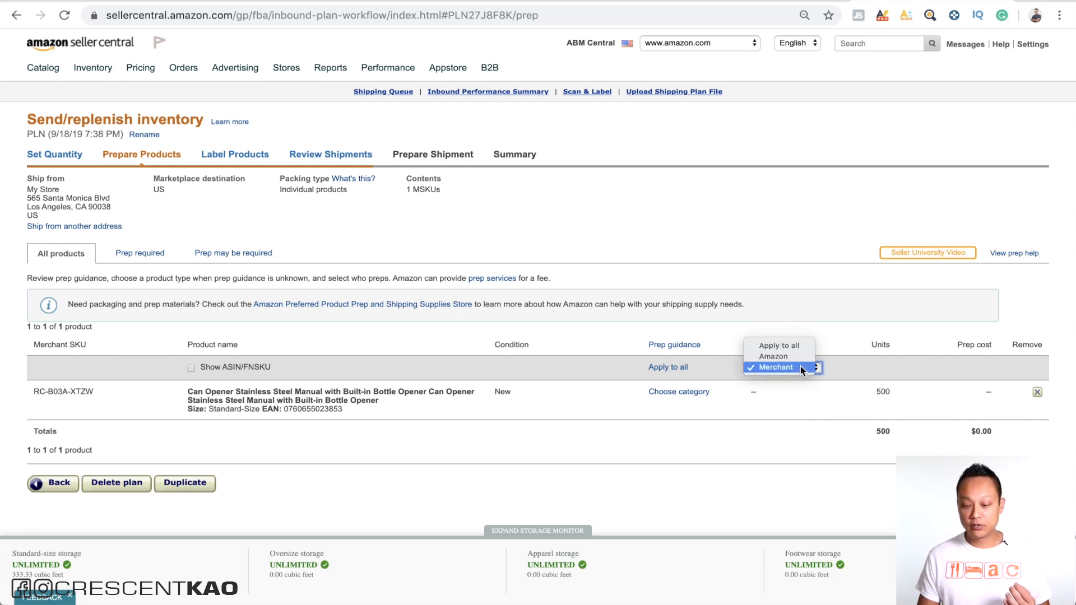
{"action": "left_click", "coordinate": [802, 361]}
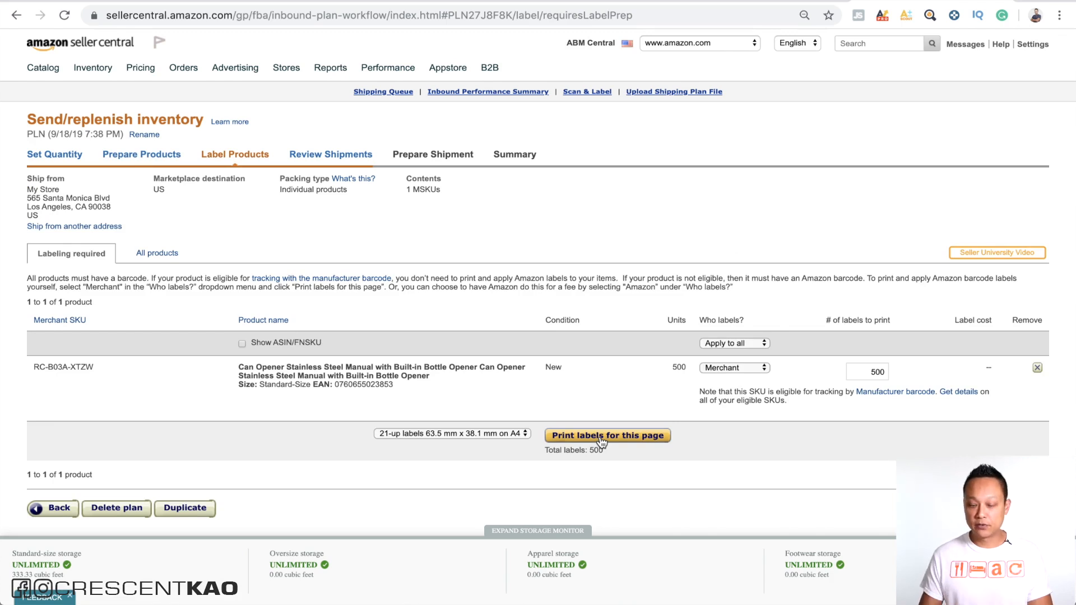
Proceed past product labeling without printing labels, approve the newly created shipment and start working on it
{"action": "left_click", "coordinate": [499, 433]}
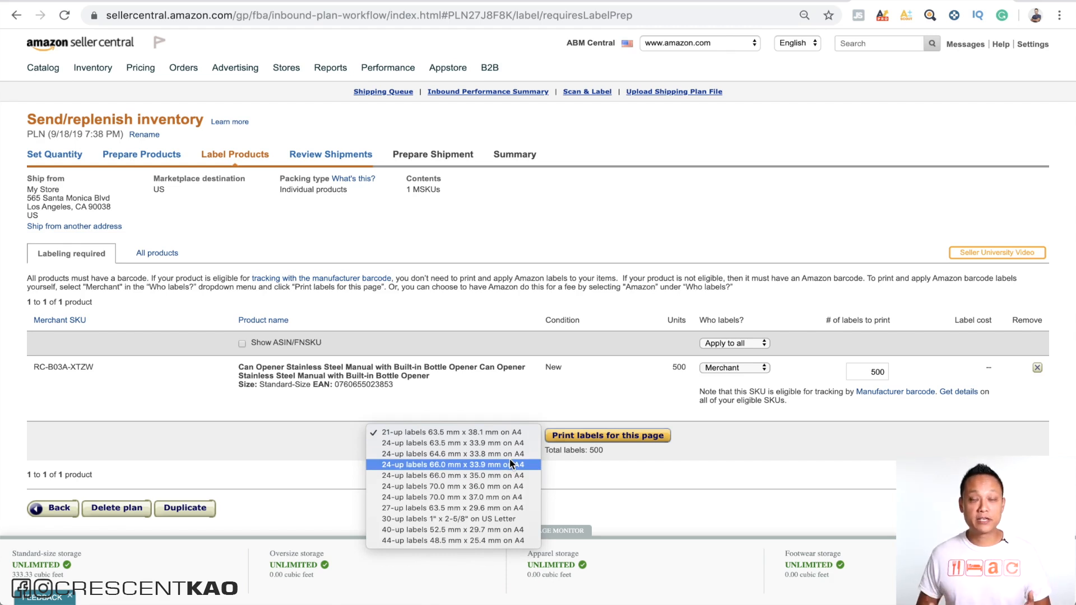
{"action": "left_click", "coordinate": [546, 368]}
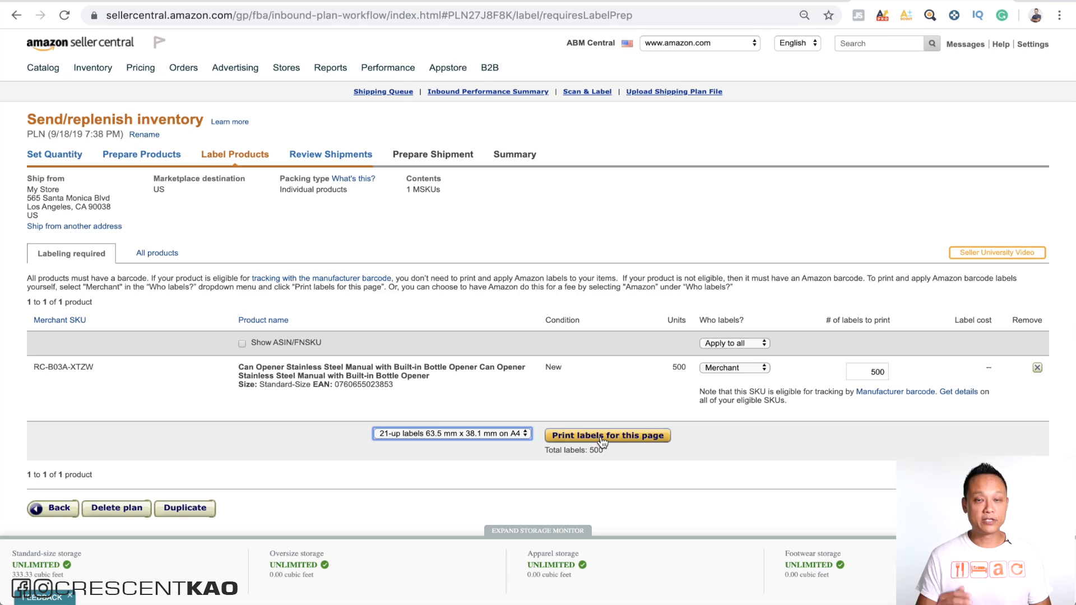
{"action": "left_click", "coordinate": [1013, 508]}
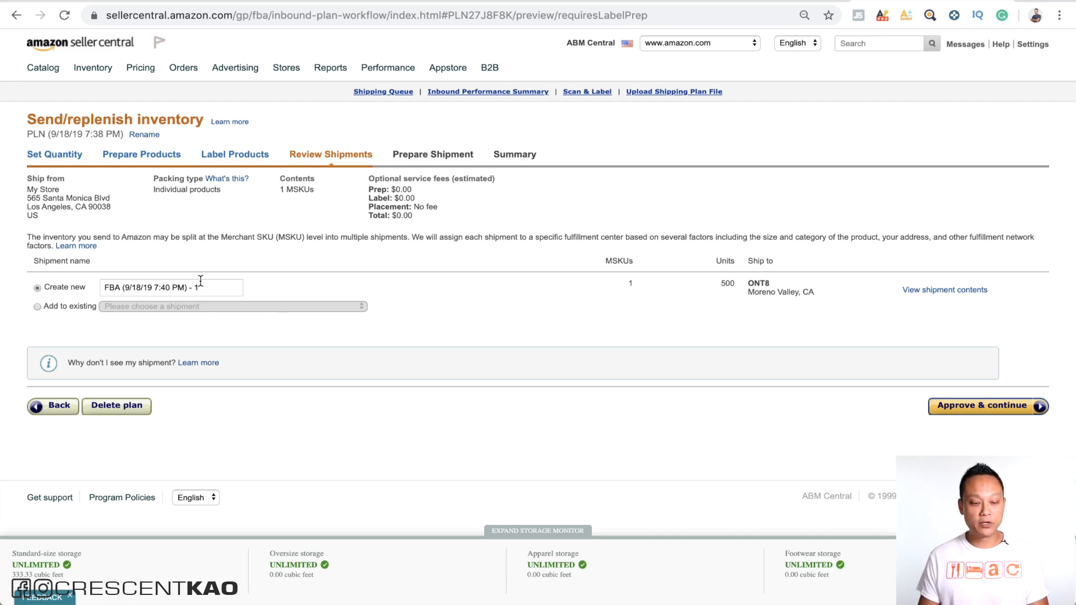
{"action": "left_click", "coordinate": [978, 408]}
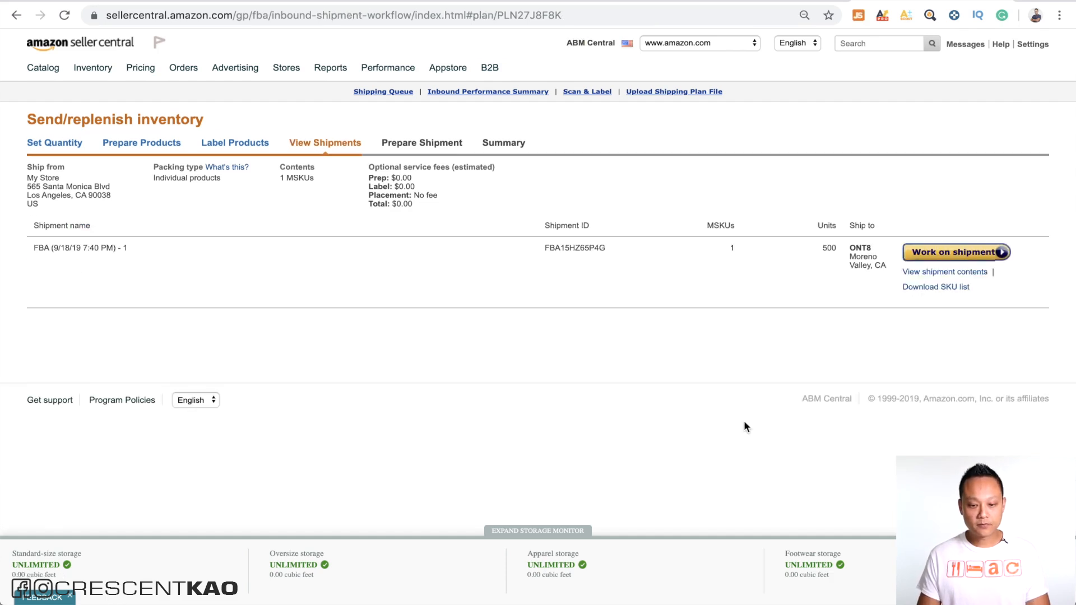
{"action": "left_click", "coordinate": [930, 253]}
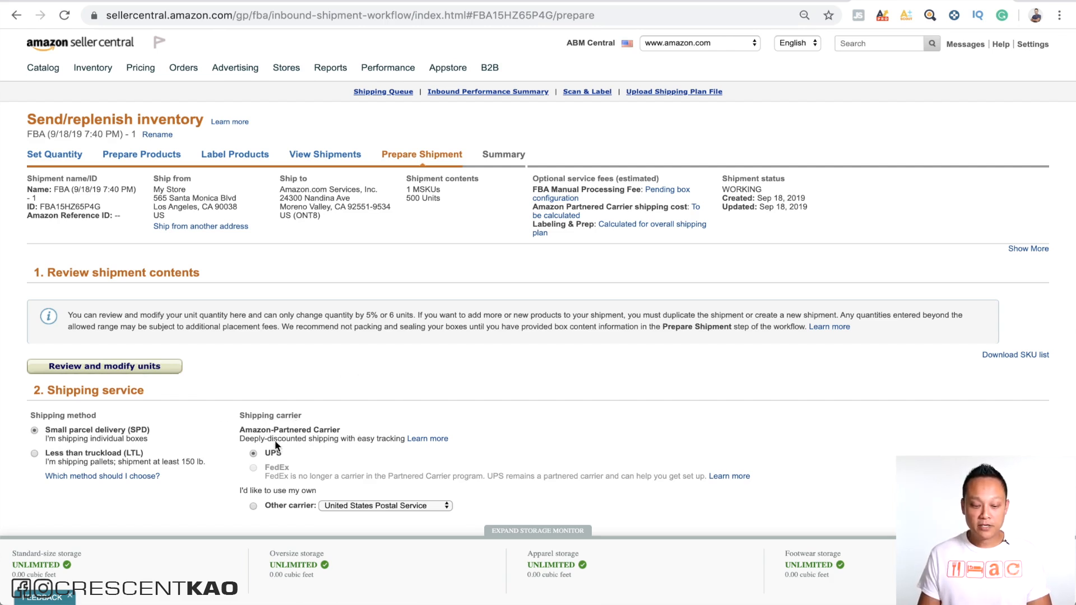
Set the shipping carrier to an own carrier, choosing Other as the carrier name
{"action": "left_click", "coordinate": [252, 505]}
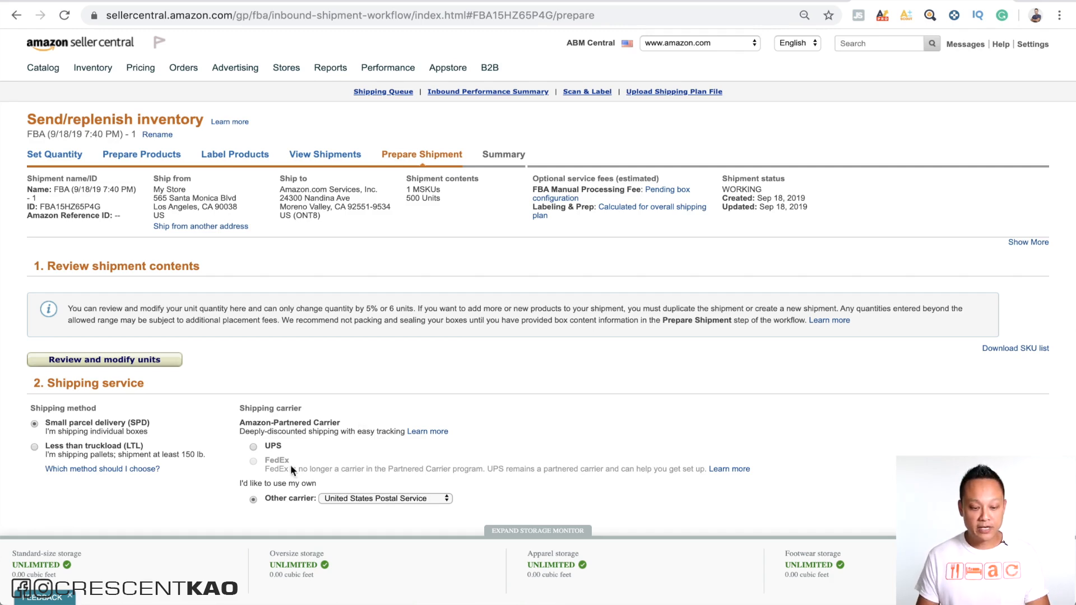
{"action": "scroll", "coordinate": [499, 411], "scroll_direction": "down", "scroll_amount": 5}
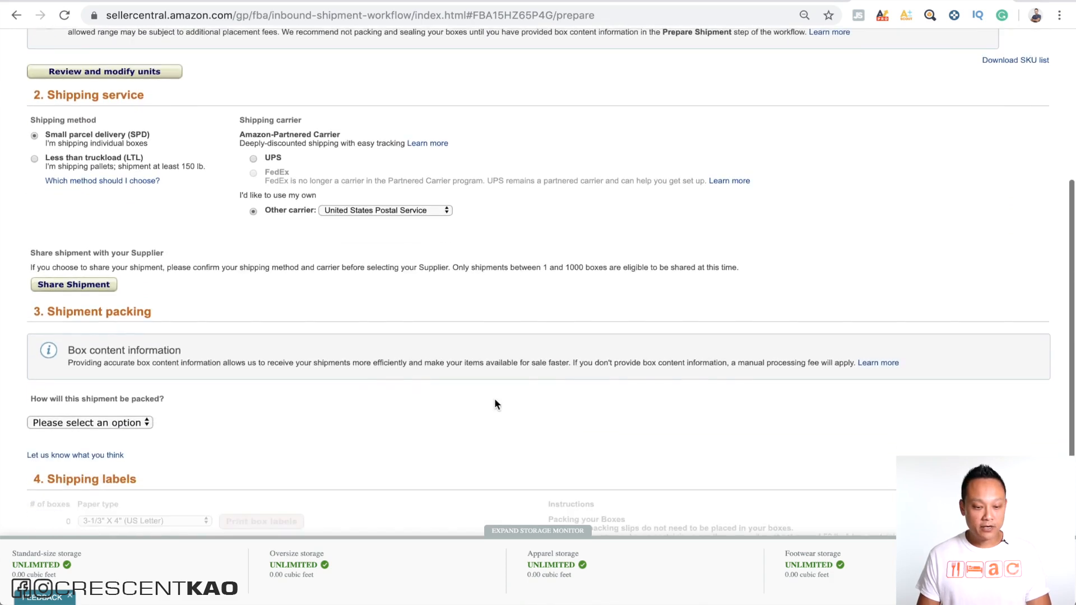
{"action": "left_click", "coordinate": [367, 210]}
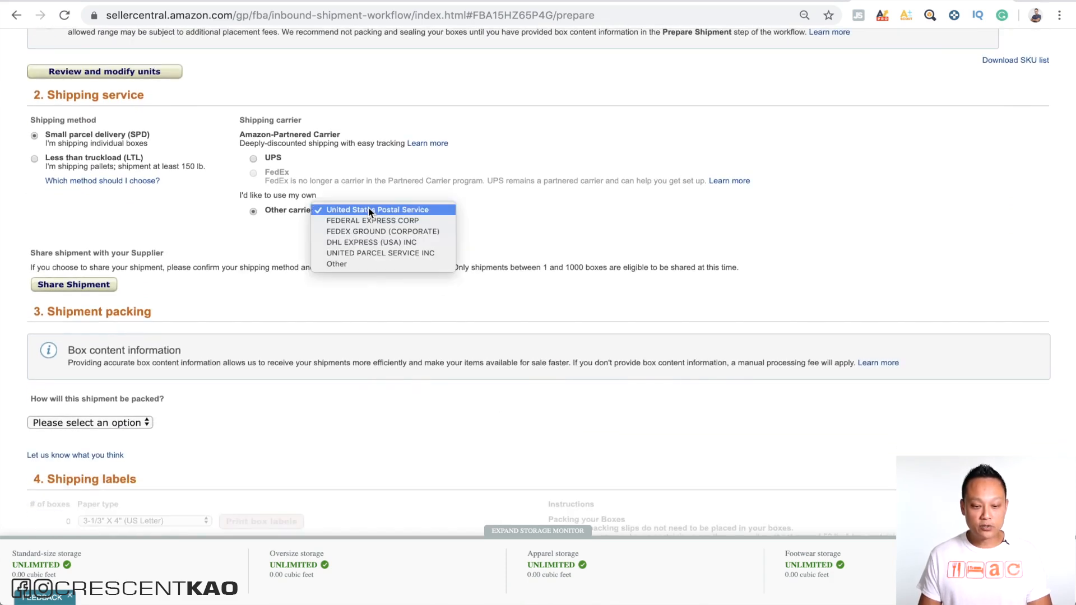
{"action": "left_click", "coordinate": [363, 262]}
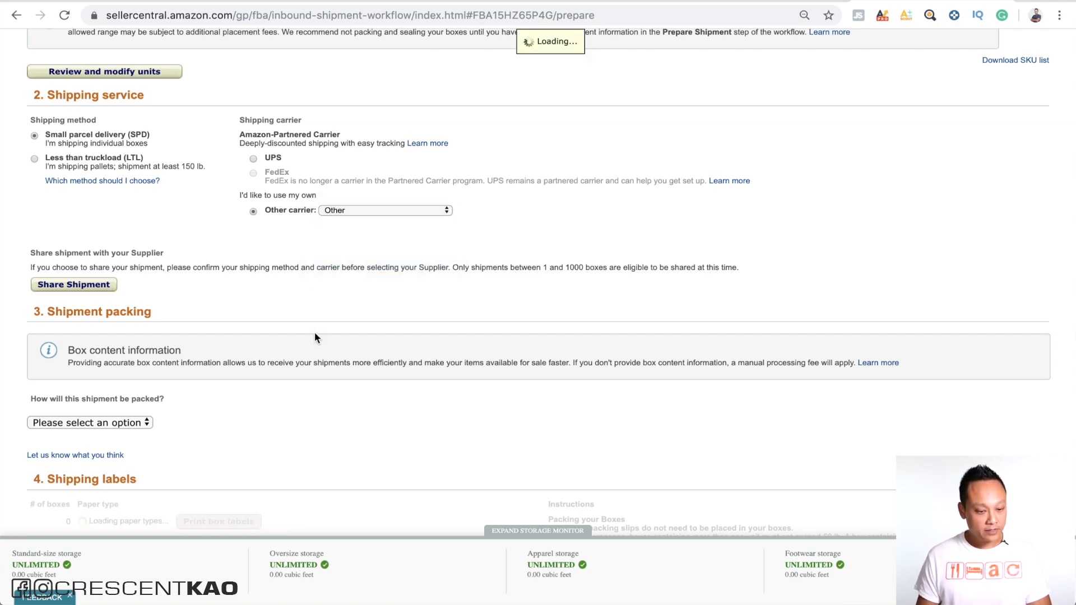
Specify that the shipment will be packed in multiple boxes
{"action": "scroll", "coordinate": [314, 333], "scroll_direction": "down", "scroll_amount": 4}
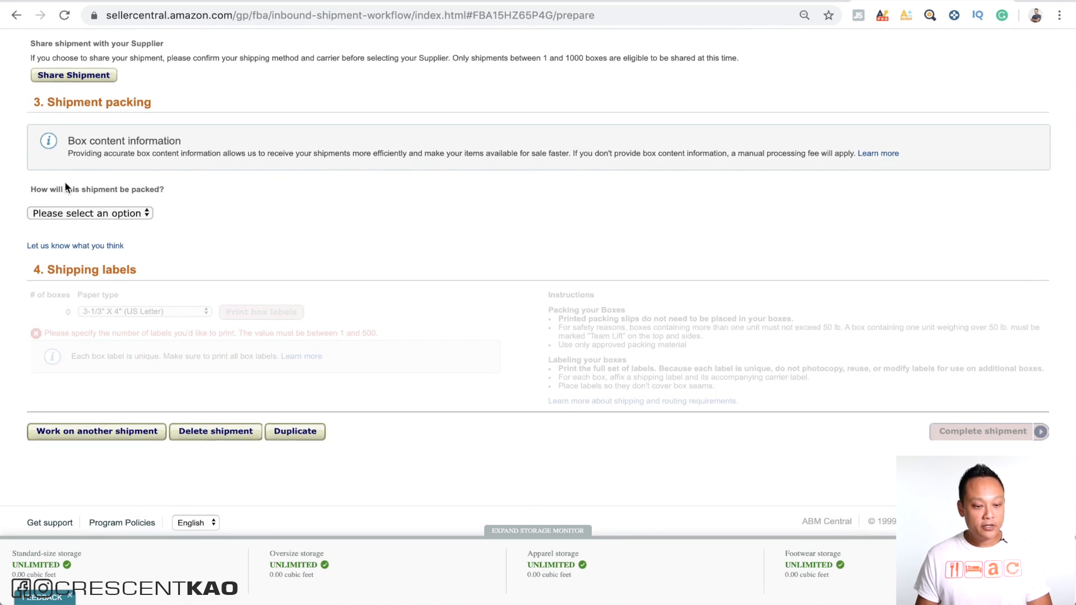
{"action": "left_click", "coordinate": [143, 212]}
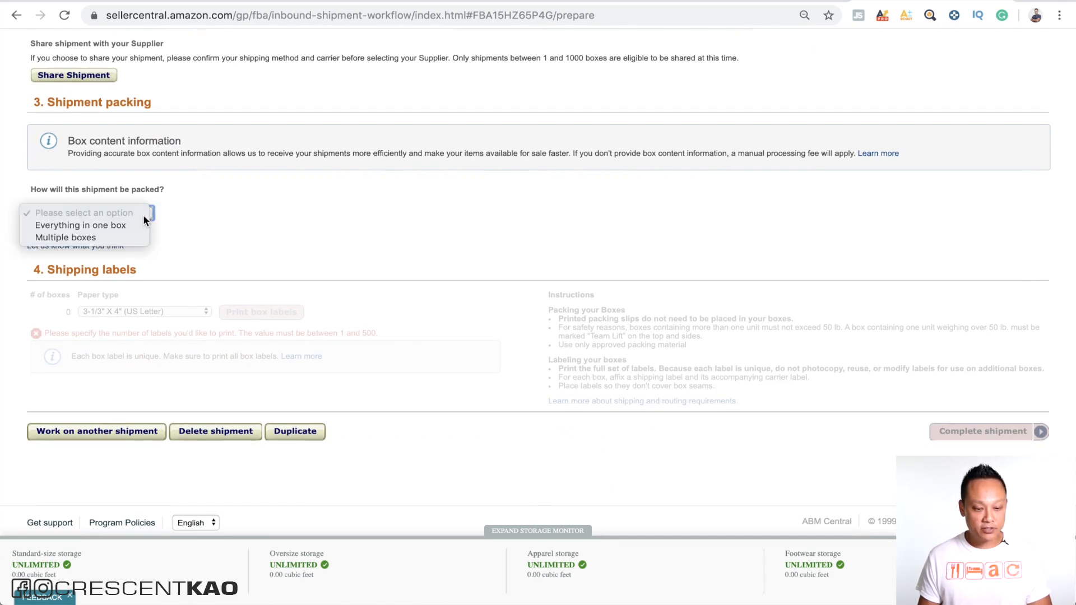
{"action": "left_click", "coordinate": [105, 237]}
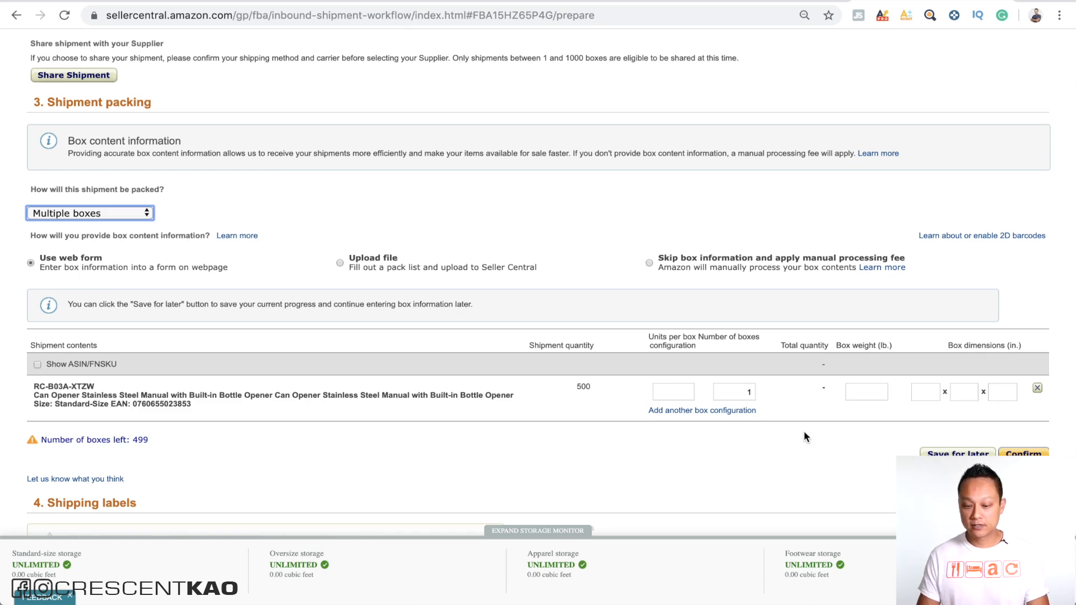
Enter a box configuration of 100 units per box in 5 boxes with a box weight of 50 lb
{"action": "left_click", "coordinate": [674, 392]}
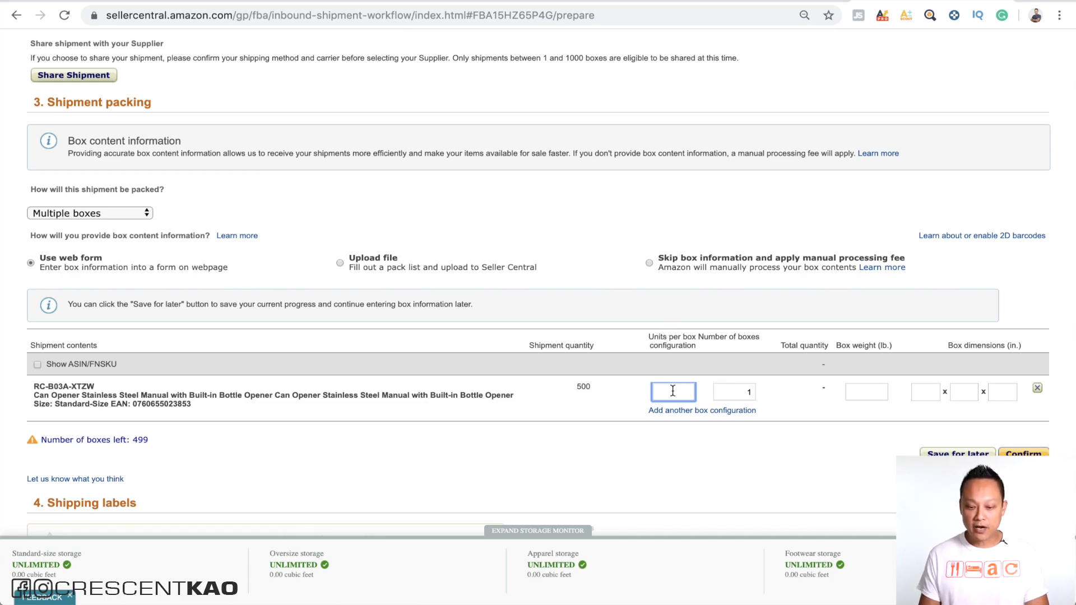
{"action": "type", "text": "100"}
{"action": "key", "text": "Tab"}
{"action": "type", "text": "5"}
{"action": "left_click", "coordinate": [855, 393]}
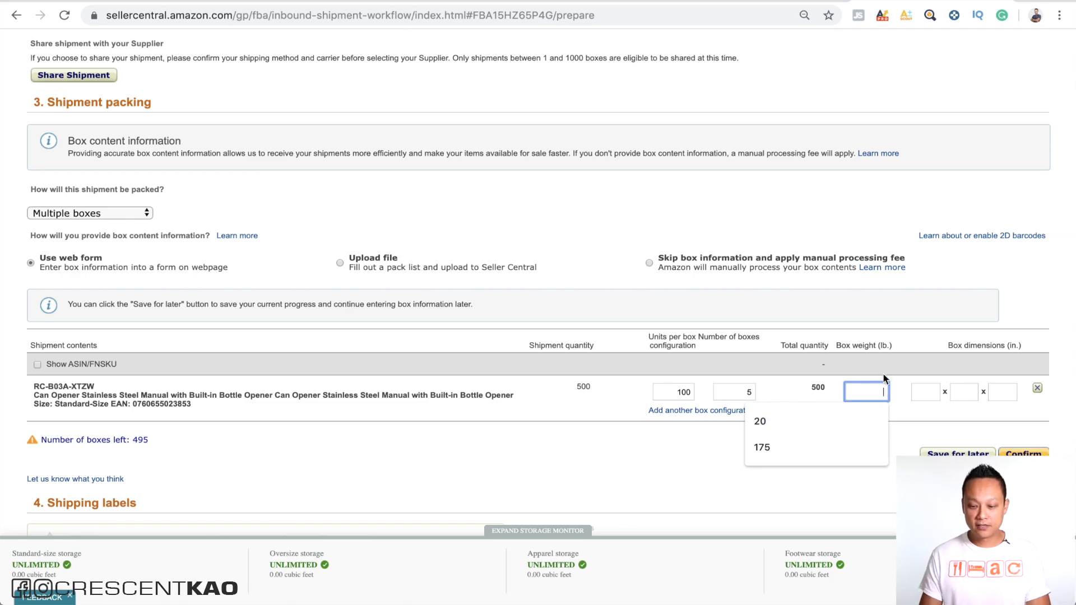
{"action": "type", "text": "50"}
Set the box dimensions of this configuration to 36 x 36 x 24 inches
{"action": "left_click", "coordinate": [924, 395]}
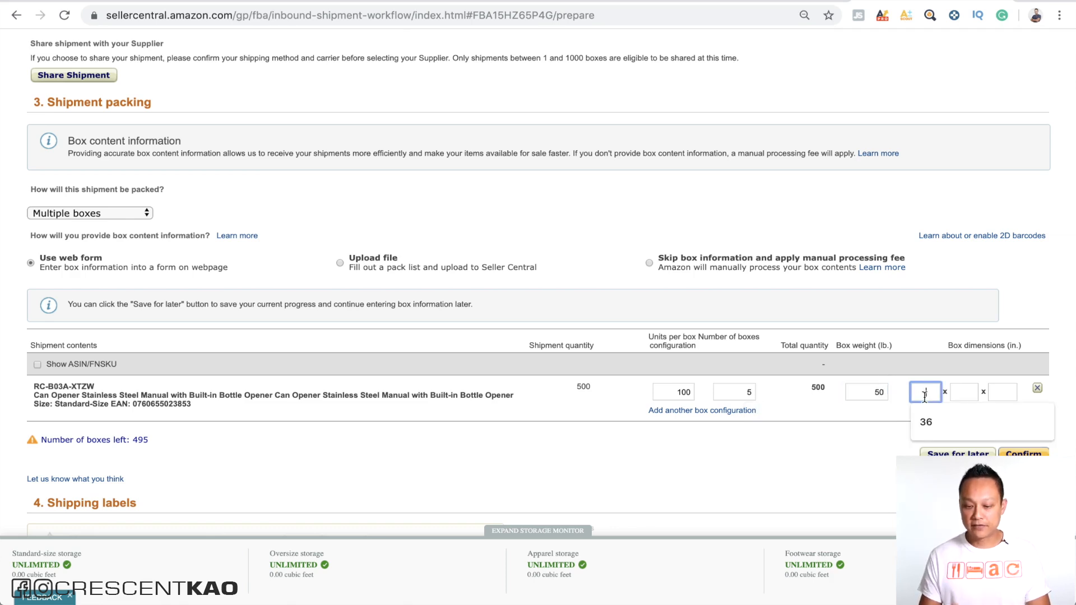
{"action": "type", "text": "36"}
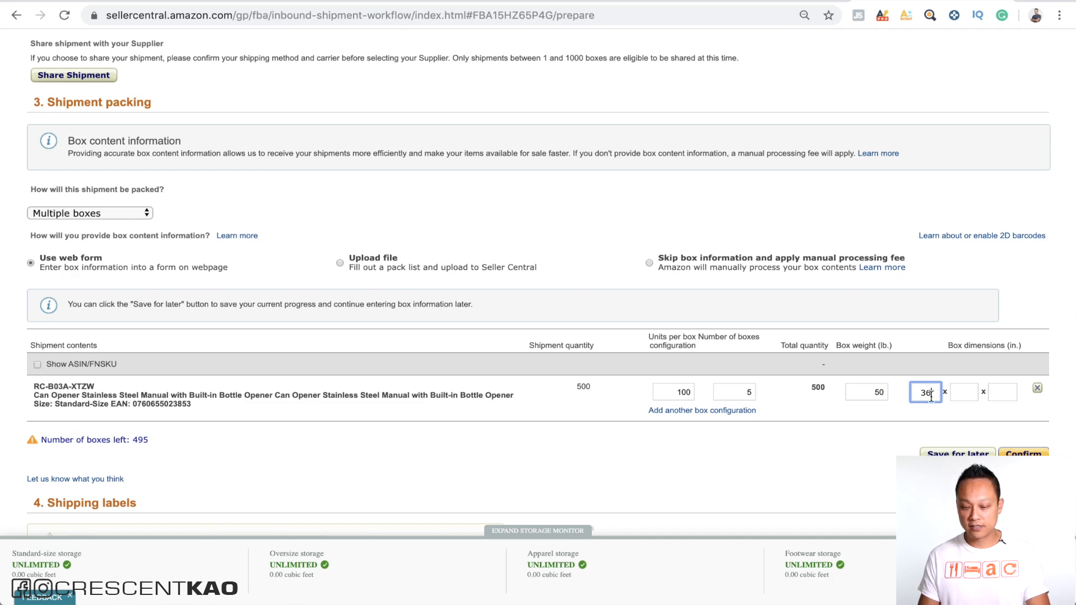
{"action": "left_click", "coordinate": [960, 394]}
{"action": "type", "text": "36"}
{"action": "left_click", "coordinate": [1000, 394]}
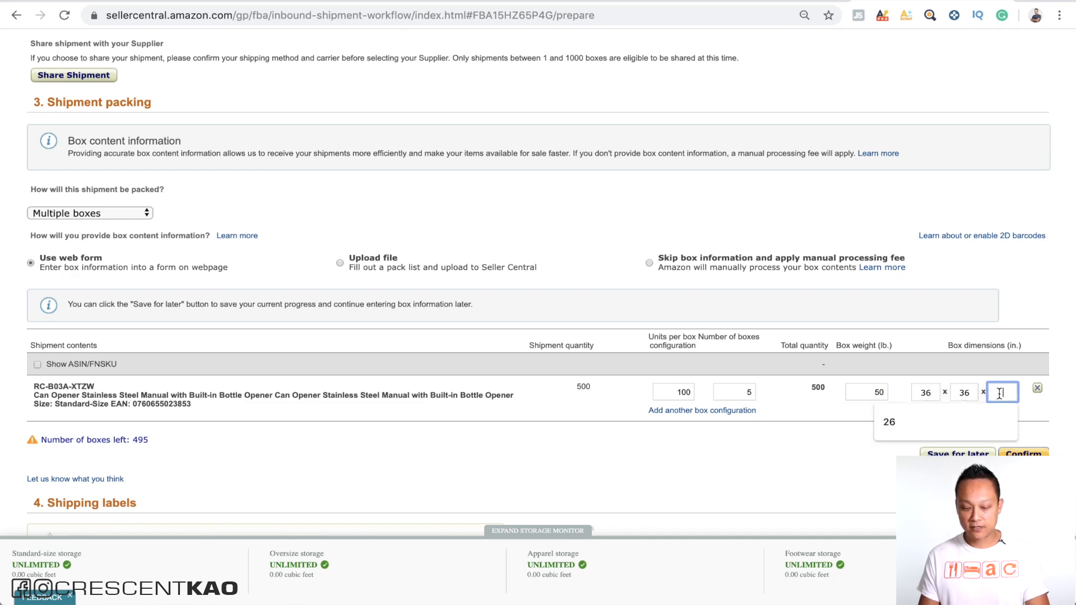
{"action": "type", "text": "24"}
{"action": "left_click", "coordinate": [935, 414]}
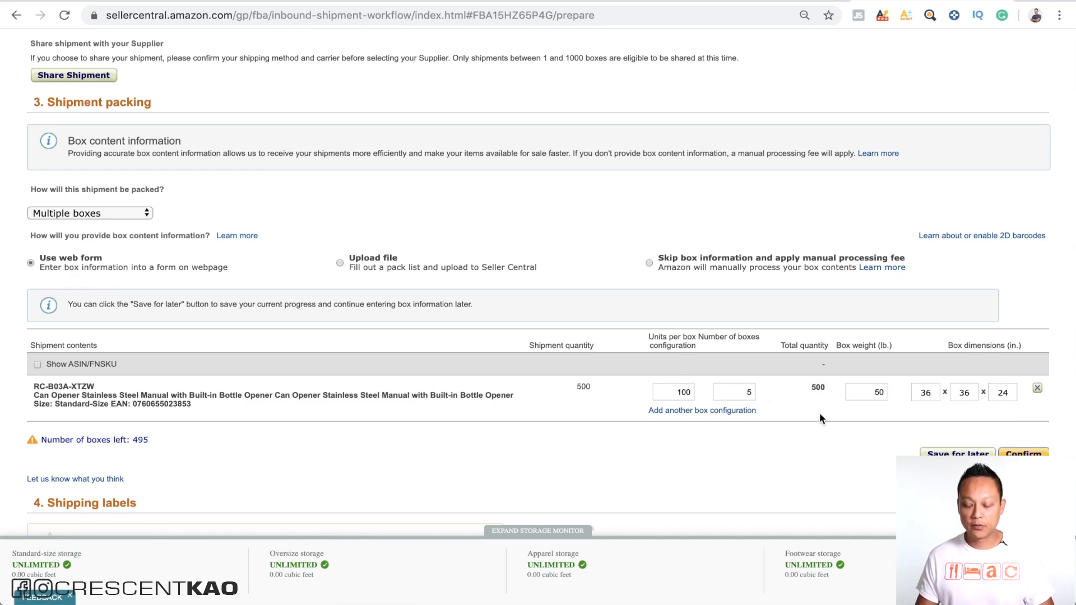
Change the first configuration to 4 boxes and add another box configuration with 75 units per box
{"action": "scroll", "coordinate": [813, 414], "scroll_direction": "down", "scroll_amount": 1}
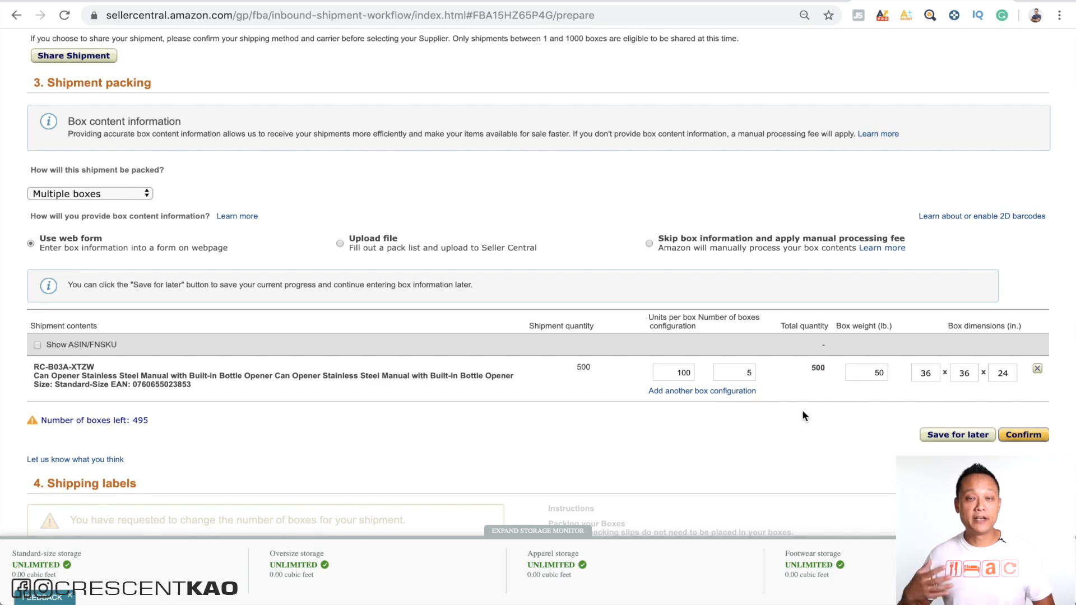
{"action": "left_click", "coordinate": [747, 372]}
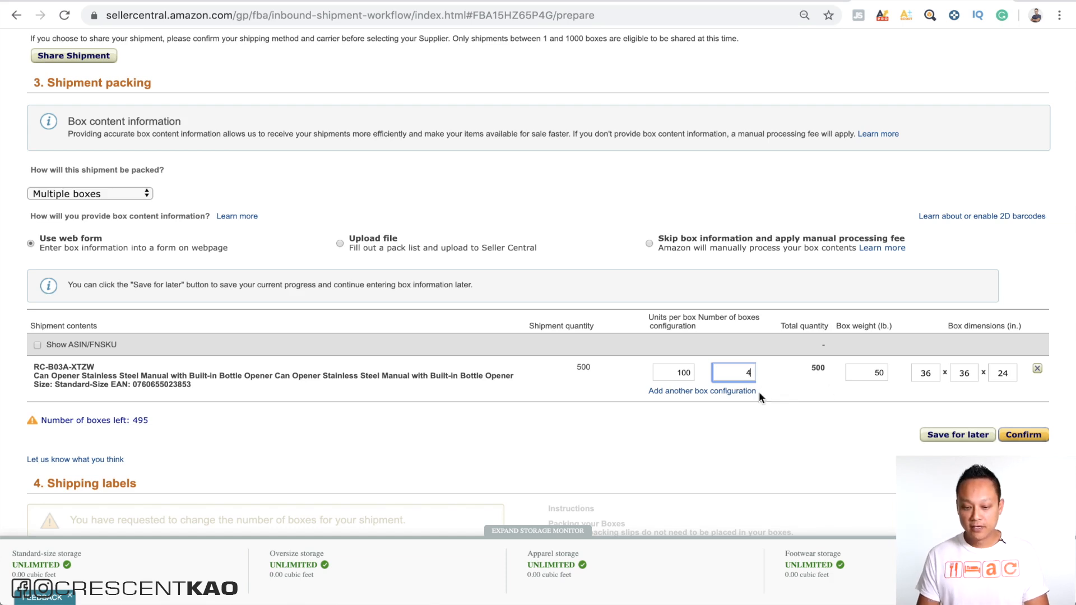
{"action": "left_click", "coordinate": [742, 392]}
{"action": "left_click", "coordinate": [680, 409]}
{"action": "type", "text": "75"}
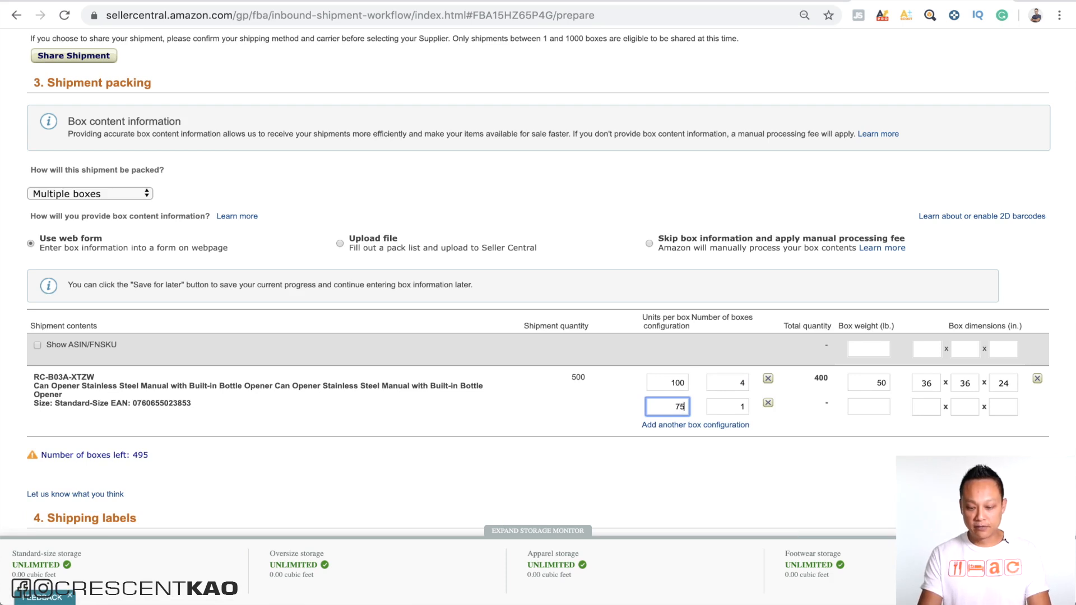
Give the second box configuration a weight of 25 lb and dimensions of 24 x 24 x 12 inches
{"action": "left_click", "coordinate": [851, 406]}
{"action": "type", "text": "25"}
{"action": "left_click", "coordinate": [927, 408]}
{"action": "type", "text": "24"}
{"action": "key", "text": "Tab"}
{"action": "type", "text": "24"}
{"action": "key", "text": "Tab"}
{"action": "type", "text": "12"}
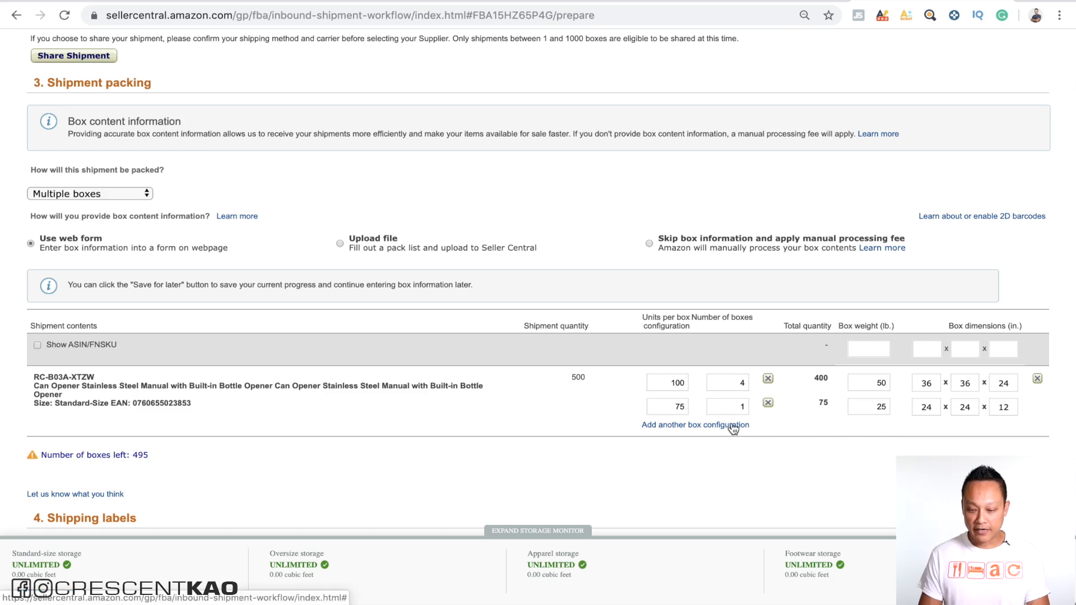
Add another box configuration with 25 units per box for the can opener
{"action": "left_click", "coordinate": [734, 426]}
{"action": "left_click", "coordinate": [670, 433]}
{"action": "type", "text": "25"}
Give the third box configuration a weight of 10 lb and dimensions of 12 x 12 x 8 inches, and confirm the box information
{"action": "left_click", "coordinate": [862, 431]}
{"action": "type", "text": "10"}
{"action": "key", "text": "Tab"}
{"action": "type", "text": "12"}
{"action": "key", "text": "Tab"}
{"action": "type", "text": "12"}
{"action": "key", "text": "Tab"}
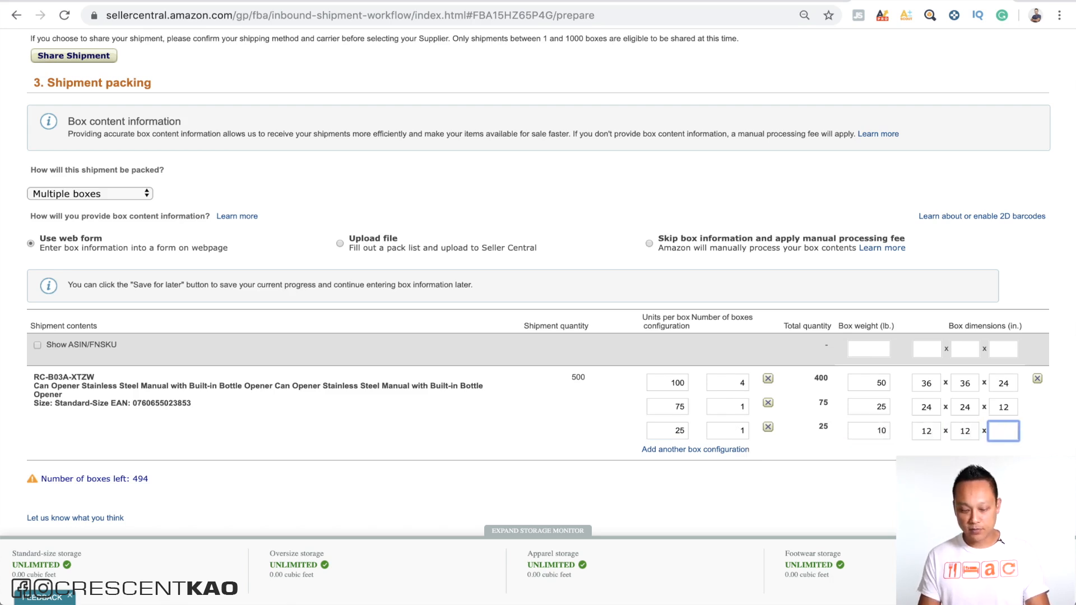
{"action": "type", "text": "8"}
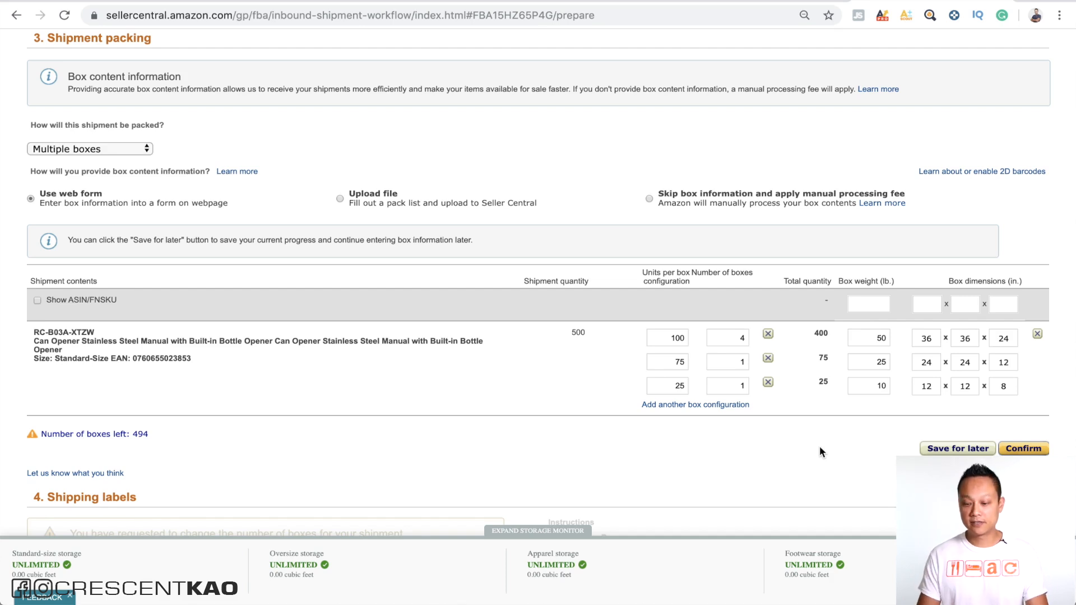
{"action": "left_click", "coordinate": [1024, 450]}
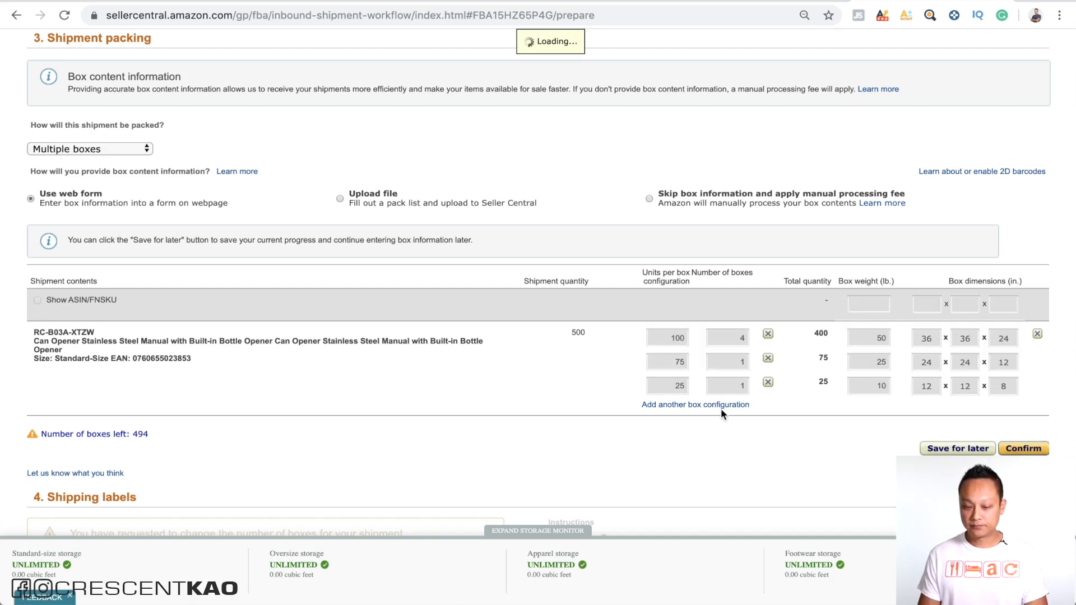
Print the shipment's box labels on 3-1/3" x 4" (US Letter) paper and review the resulting label PDF
{"action": "scroll", "coordinate": [187, 285], "scroll_direction": "down", "scroll_amount": 5}
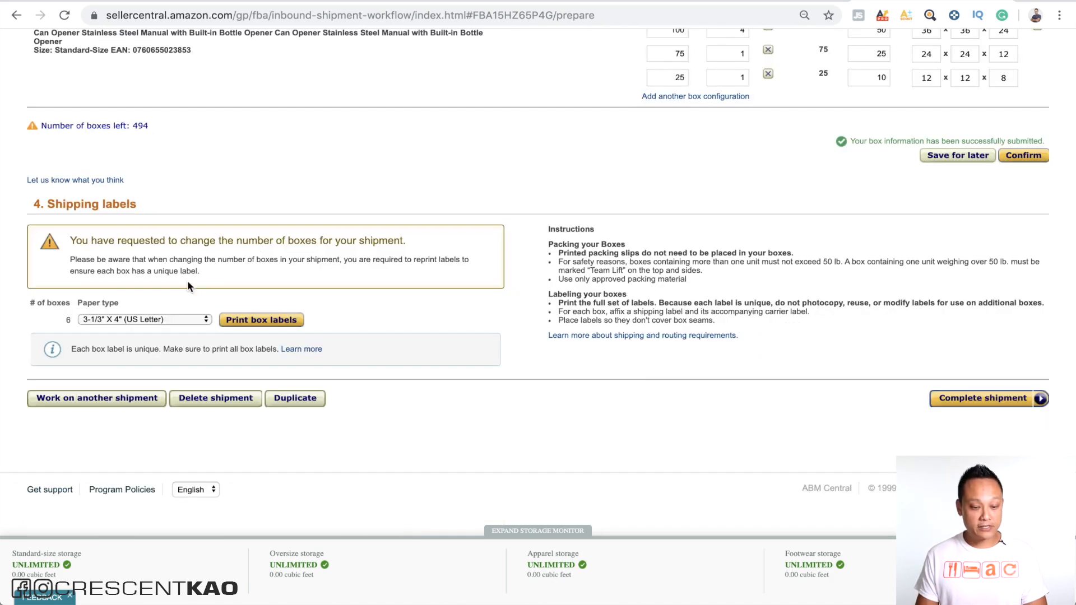
{"action": "left_click", "coordinate": [266, 317]}
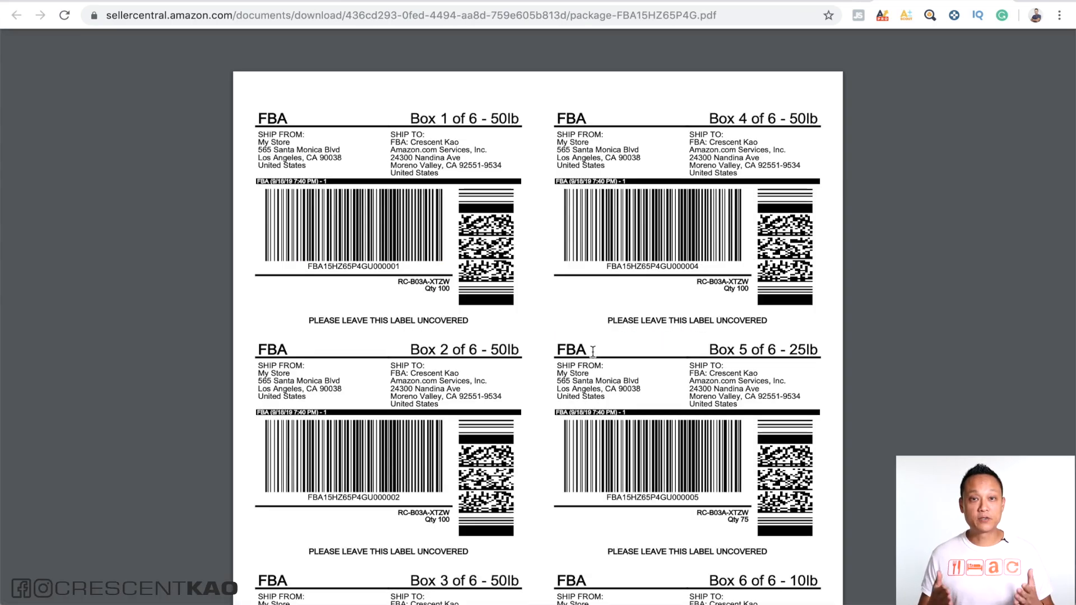
{"action": "scroll", "coordinate": [592, 350], "scroll_direction": "down", "scroll_amount": 1}
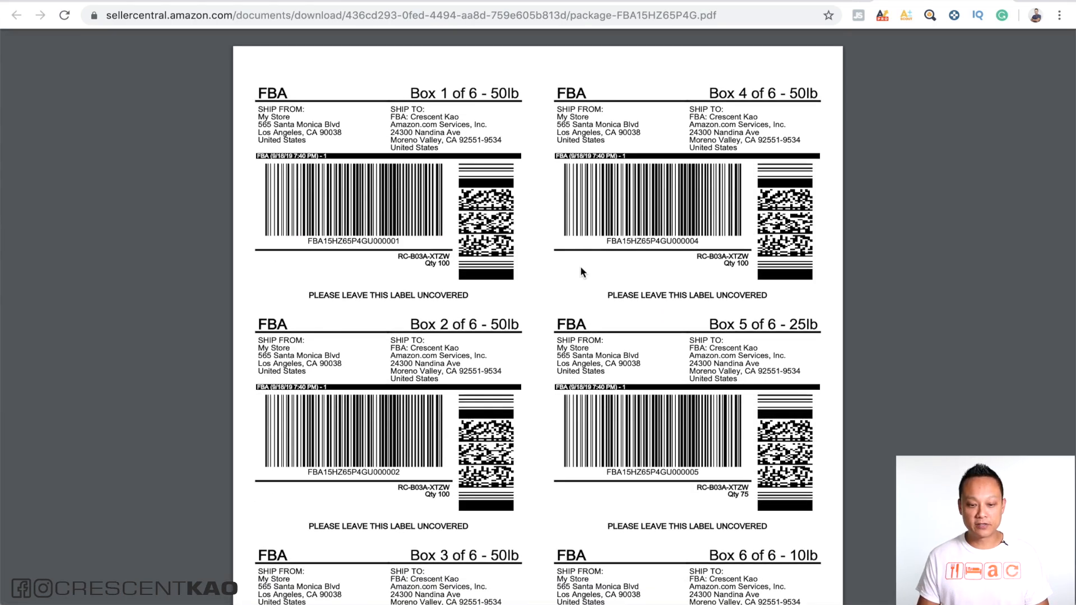
{"action": "scroll", "coordinate": [580, 268], "scroll_direction": "down", "scroll_amount": 5}
{"action": "scroll", "coordinate": [581, 272], "scroll_direction": "up", "scroll_amount": 5}
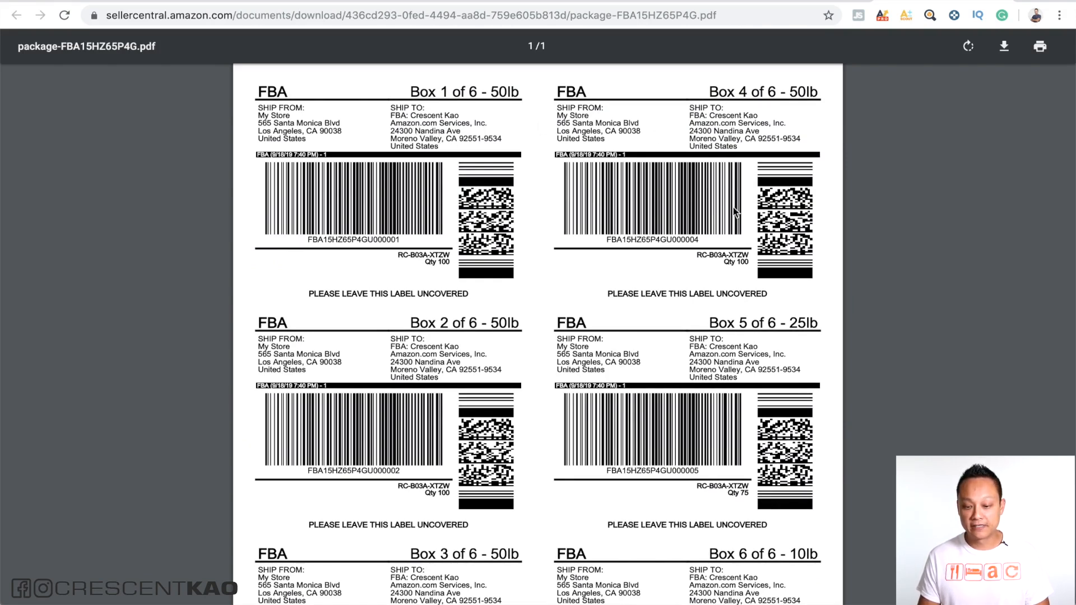
{"action": "scroll", "coordinate": [737, 213], "scroll_direction": "down", "scroll_amount": 4}
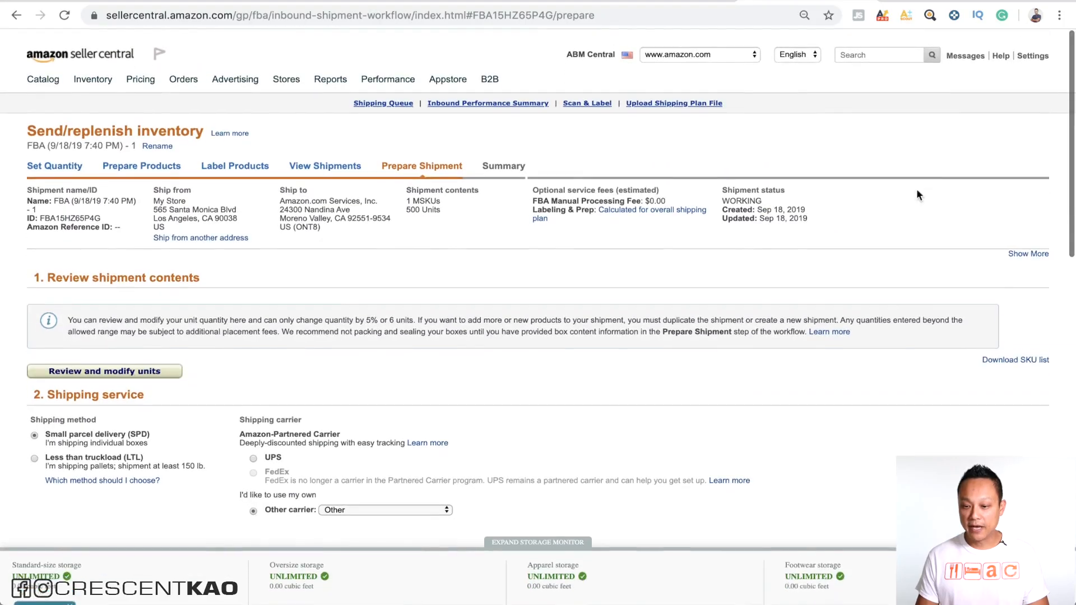
Select Inventory Placement Service as the inventory placement option in the inbound settings of Fulfillment by Amazon
{"action": "mouse_move", "coordinate": [1034, 49]}
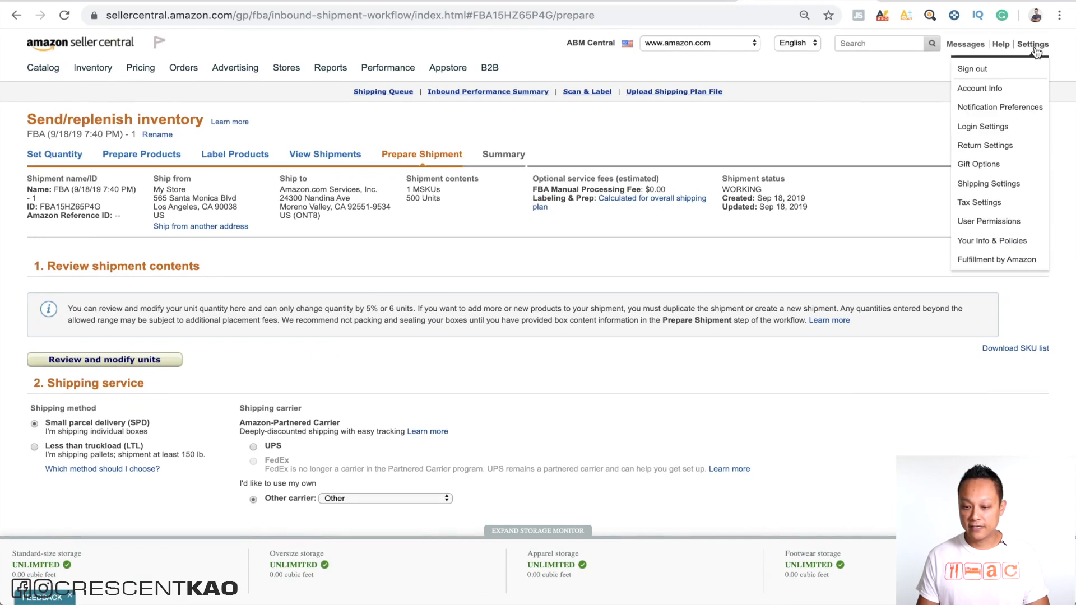
{"action": "left_click", "coordinate": [1000, 260]}
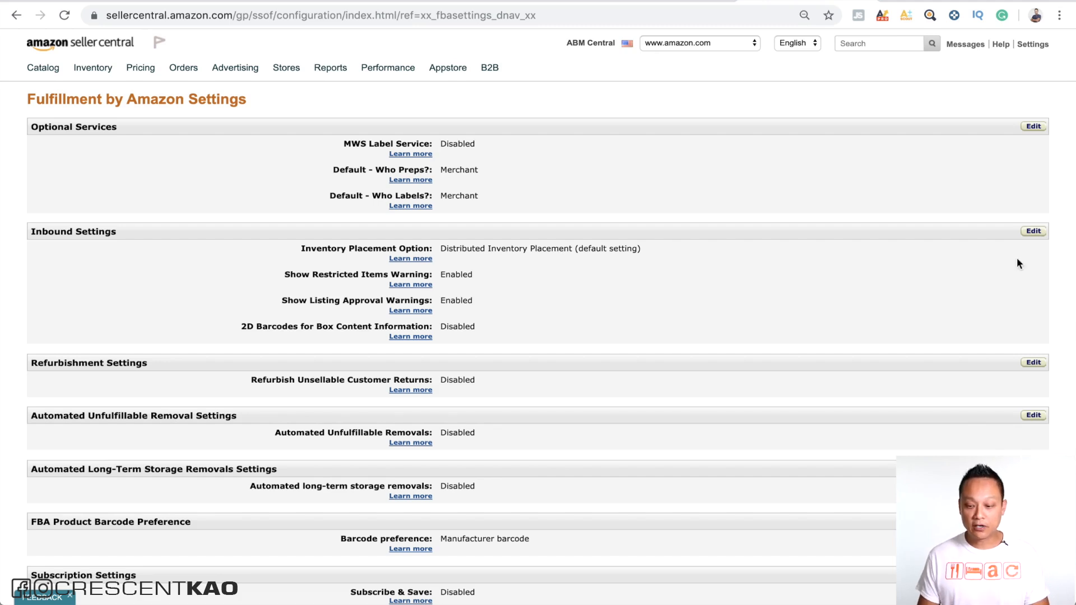
{"action": "left_click", "coordinate": [1034, 231]}
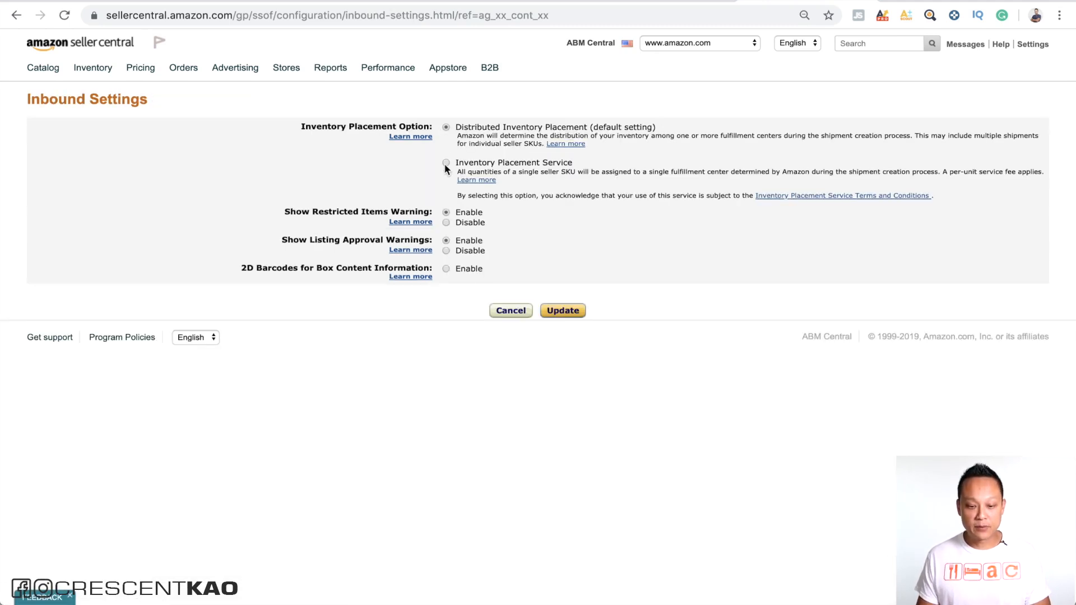
{"action": "left_click", "coordinate": [446, 163]}
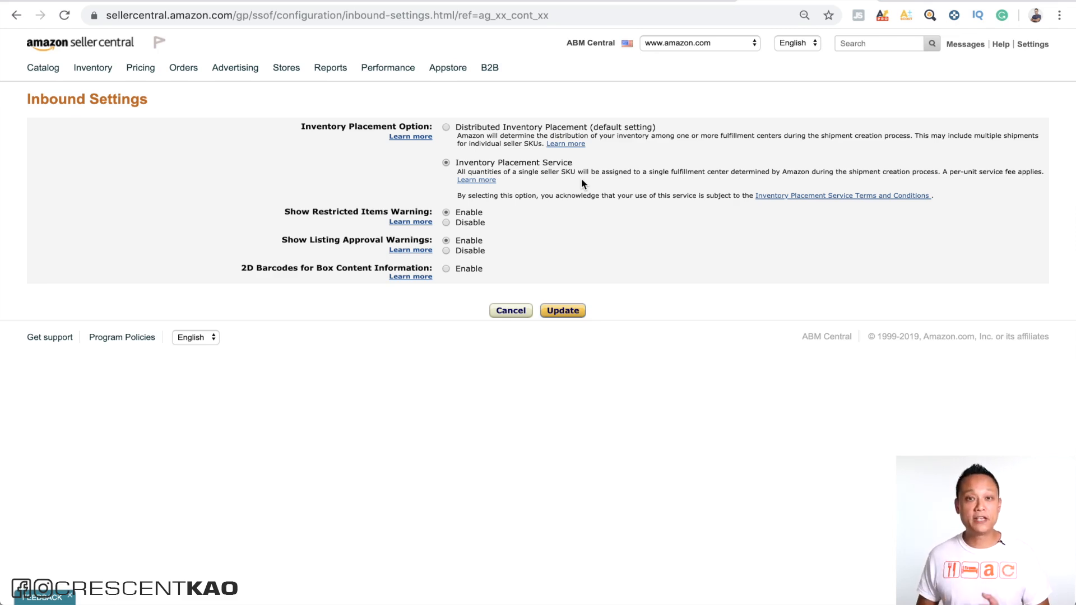
Look up the Inventory Placement Service fees in the help for that option
{"action": "left_click", "coordinate": [484, 182]}
{"action": "scroll", "coordinate": [941, 334], "scroll_direction": "down", "scroll_amount": 8}
{"action": "scroll", "coordinate": [941, 334], "scroll_direction": "down", "scroll_amount": 1}
{"action": "left_click", "coordinate": [920, 279]}
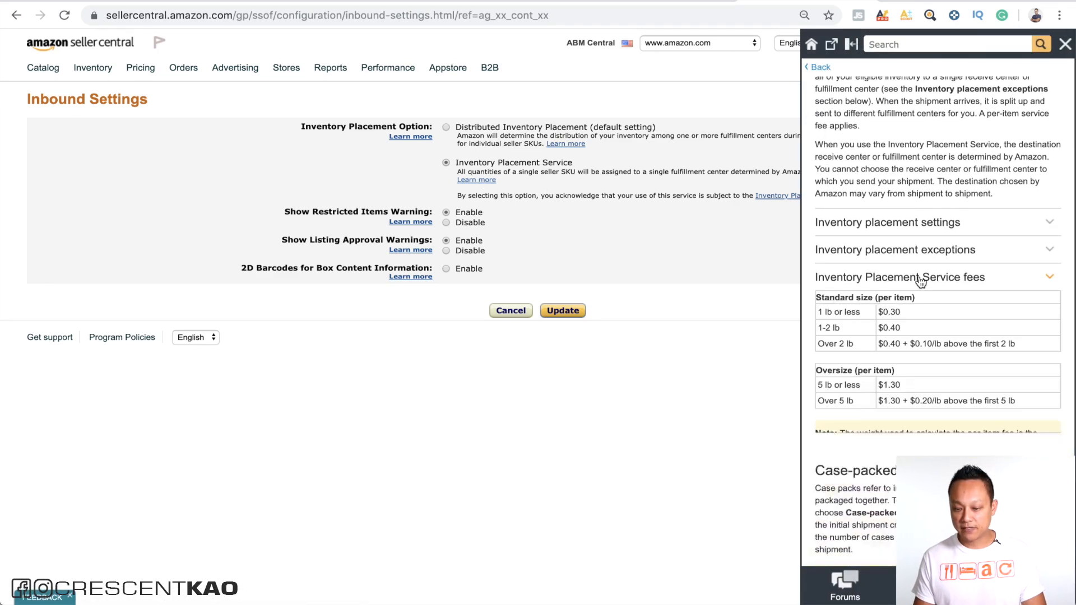
{"action": "scroll", "coordinate": [921, 281], "scroll_direction": "down", "scroll_amount": 1}
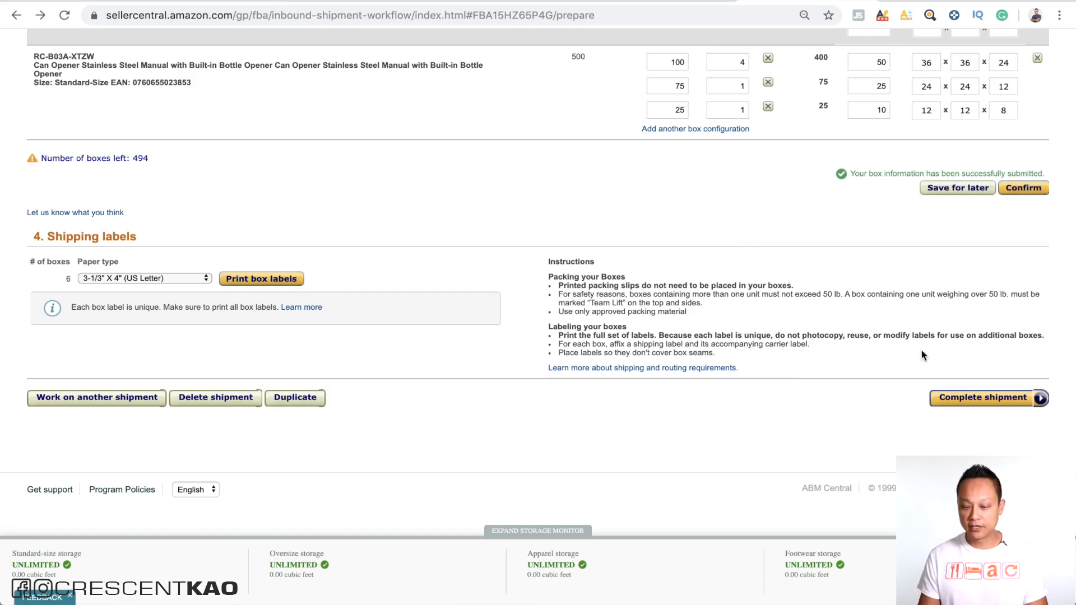
Complete the prepared shipment and open the shipping queue
{"action": "left_click", "coordinate": [964, 409]}
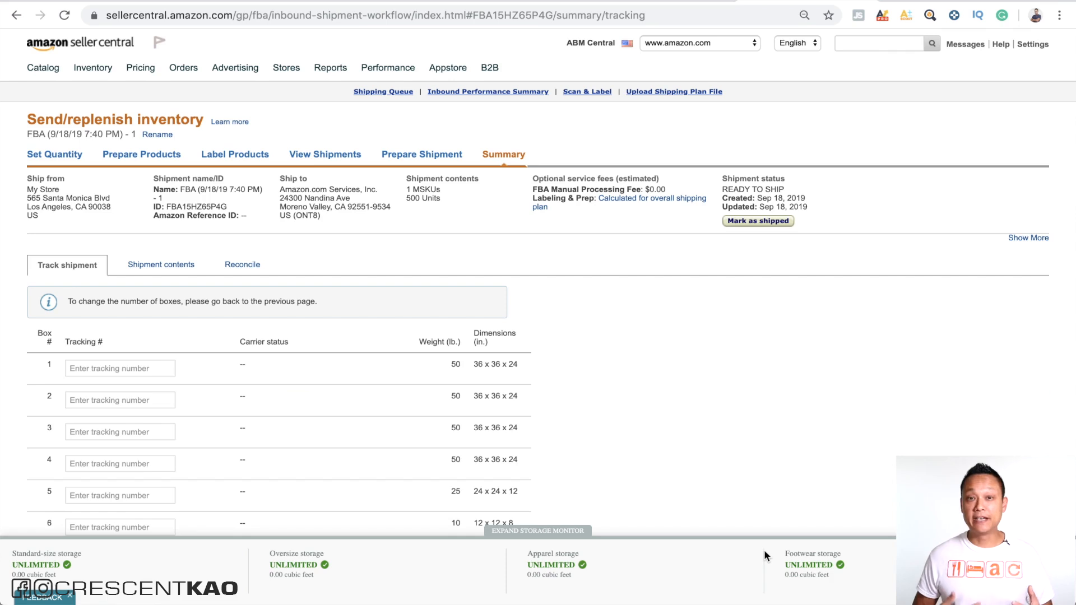
{"action": "left_click", "coordinate": [387, 92]}
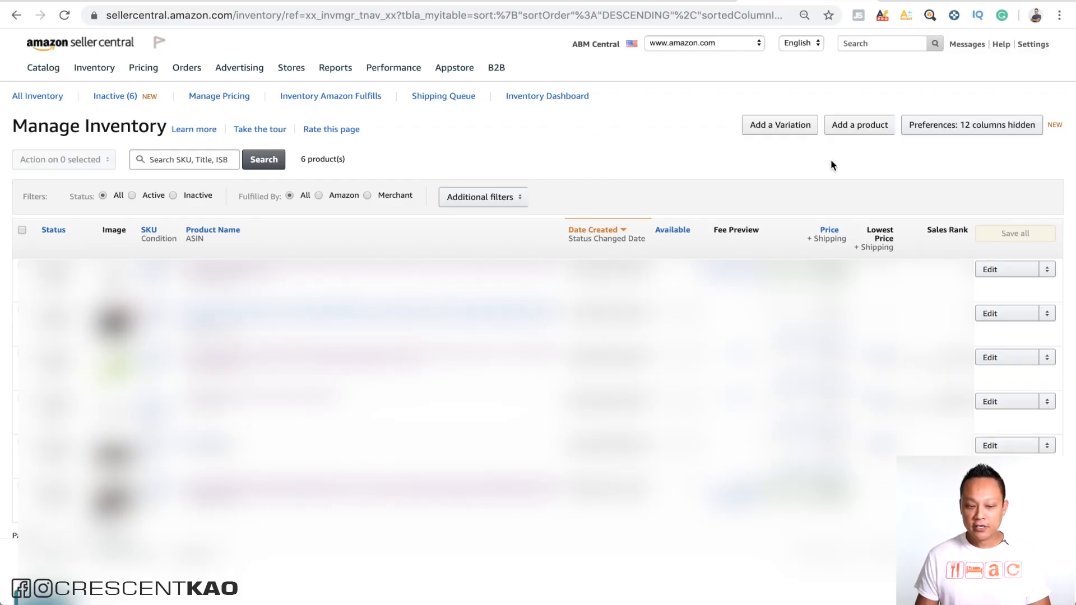
Print one item label for the can opener from the inventory list, using 21-up labels 63.5 mm x 38.1 mm on A4
{"action": "left_click", "coordinate": [1051, 273]}
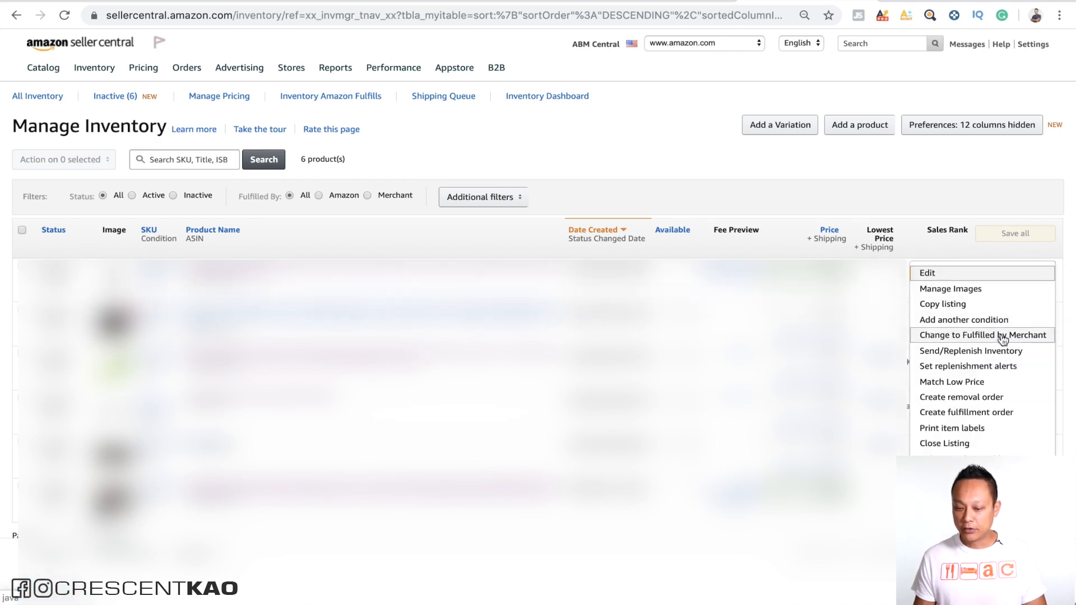
{"action": "left_click", "coordinate": [975, 429]}
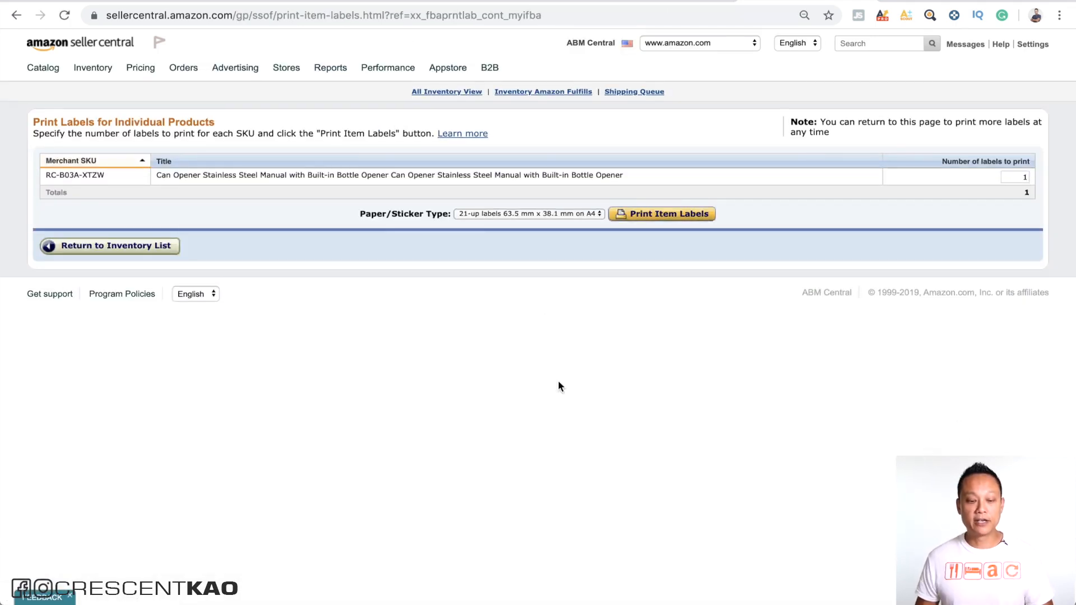
{"action": "left_click", "coordinate": [673, 213]}
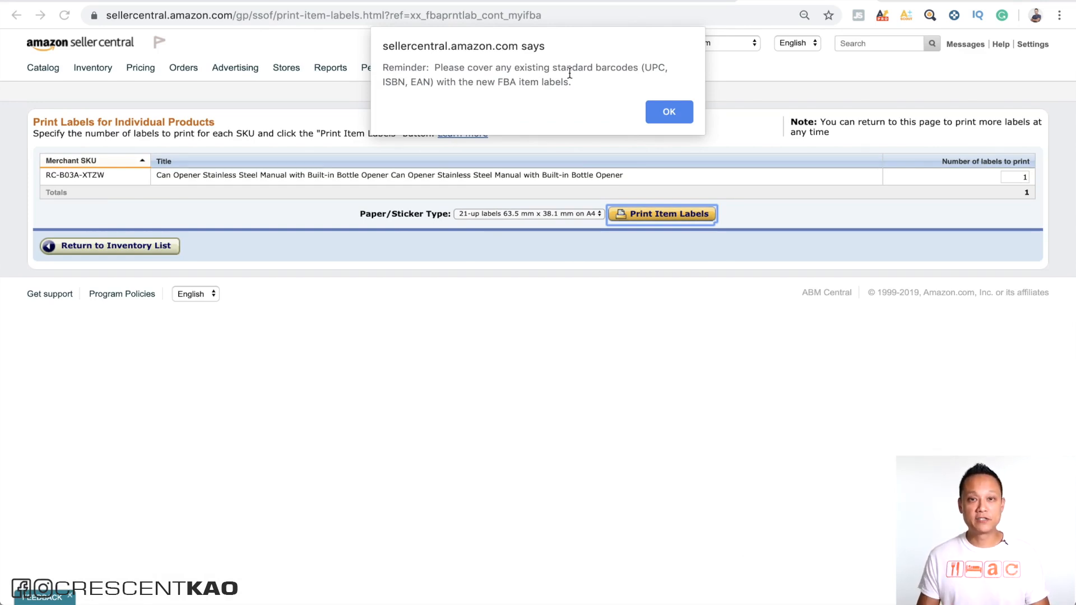
{"action": "left_click", "coordinate": [667, 115]}
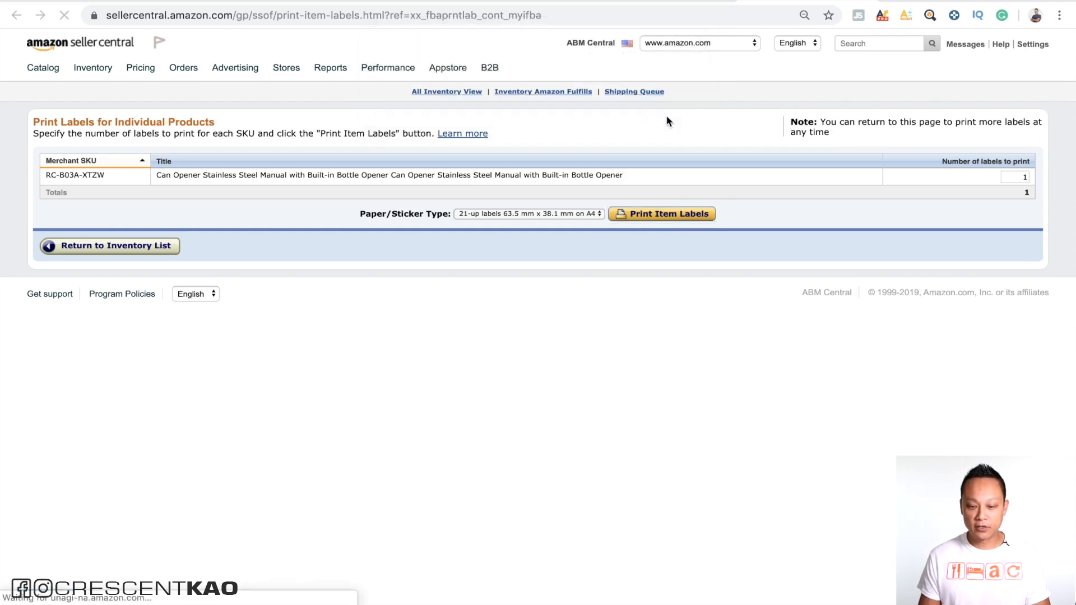